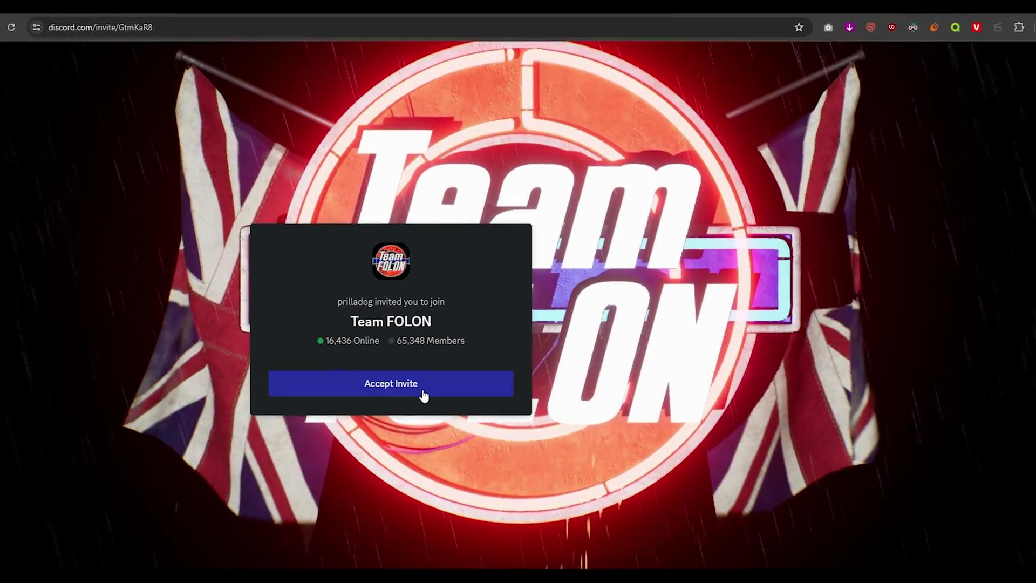
Step: Accept the Discord invitation to the Team FOLON server
click(424, 396)
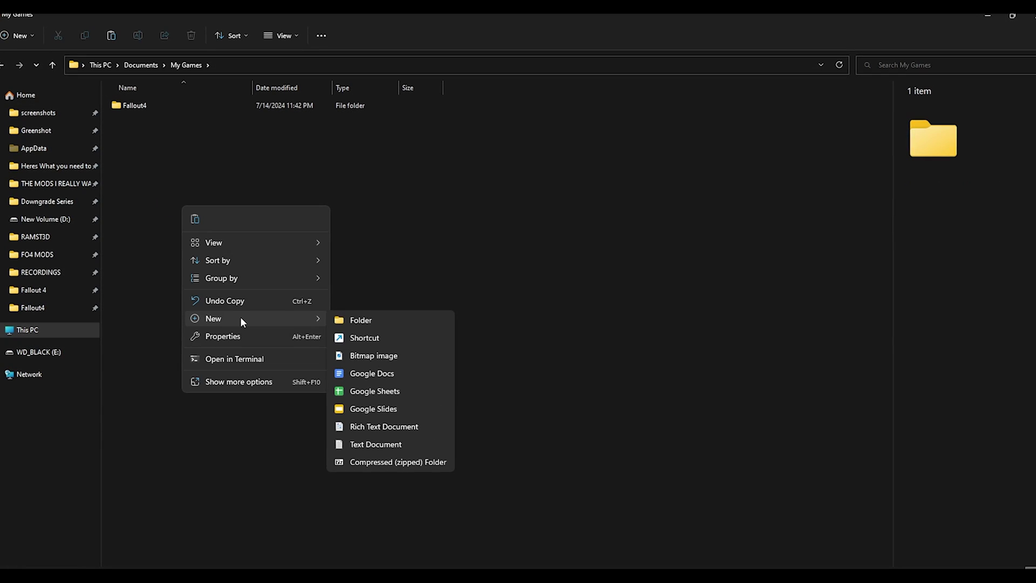
Step: Create a "Fallout4 Backup" folder in Documents\My Games and paste the copied Fallout4 data into it
click(356, 382)
text(Fallout4 Backup)
key(Return)
key(Return)
key(ctrl+v)
click(184, 64)
double_click(151, 121)
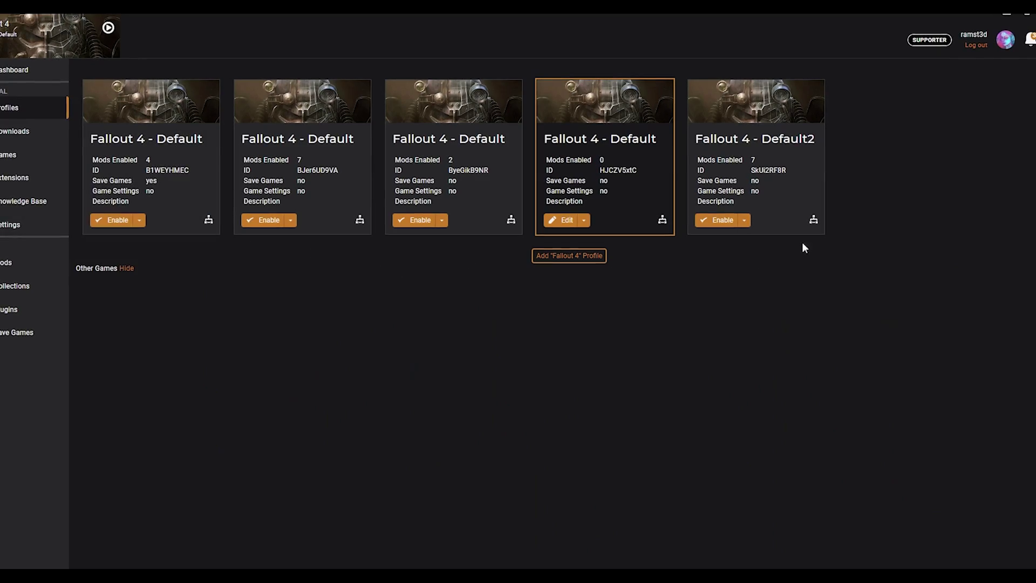
Step: Switch to Vortex and add a new Fallout 4 profile named FOLON
click(569, 256)
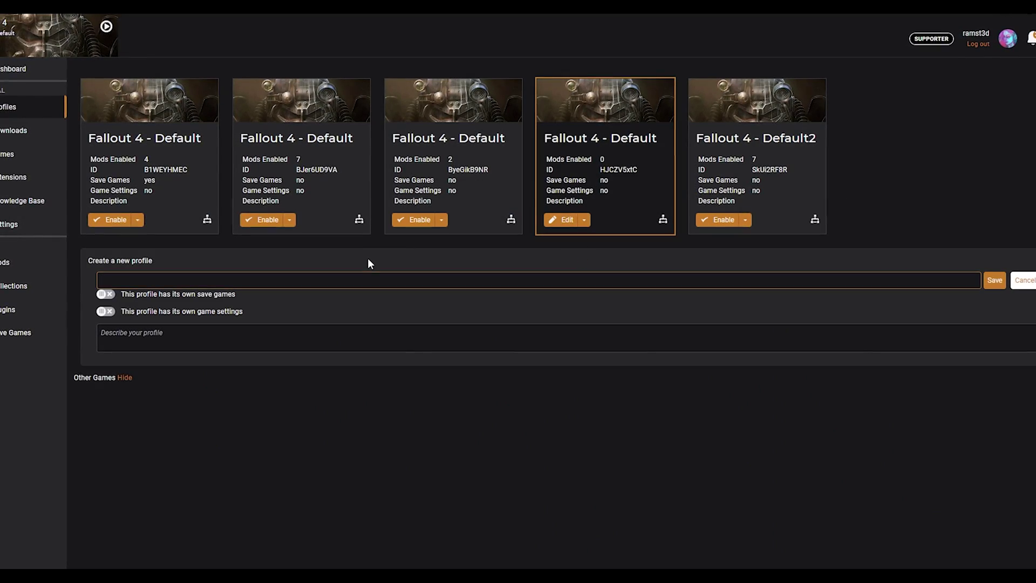
text(FOLON)
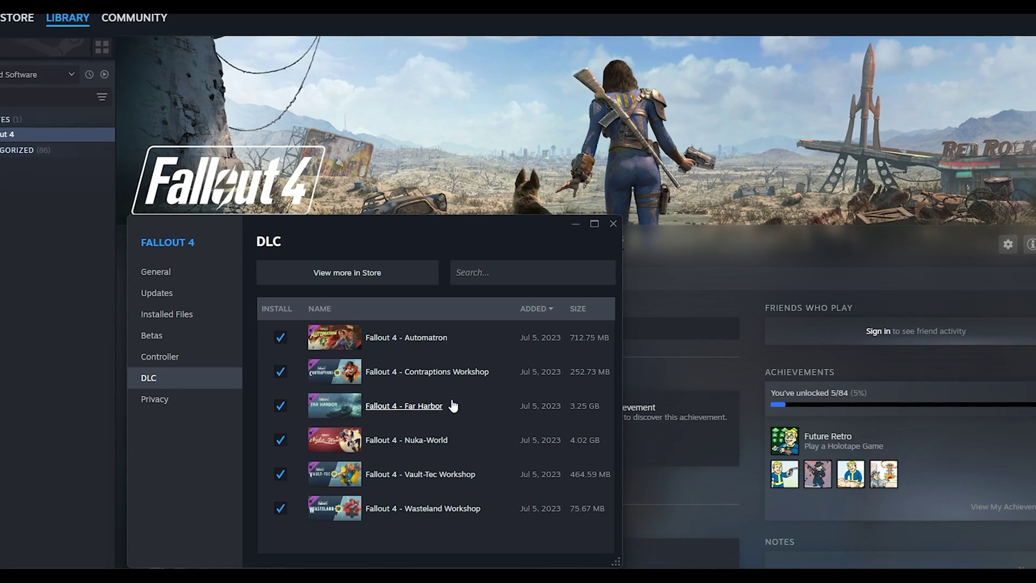
Step: From Fallout 4's installed files in Steam, run Fallout4Launcher and accept the Ultra Quality video settings
click(179, 313)
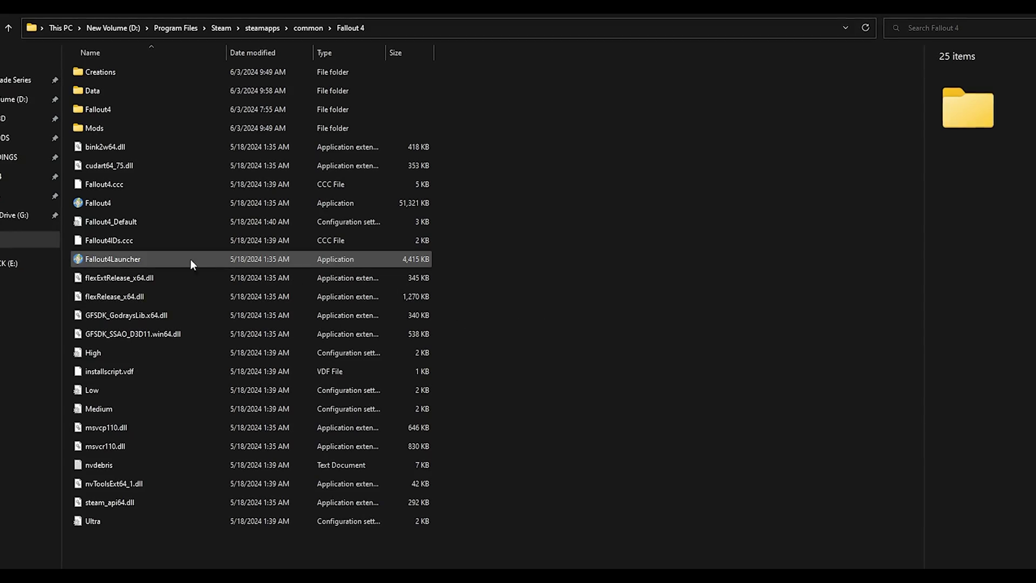
click(141, 259)
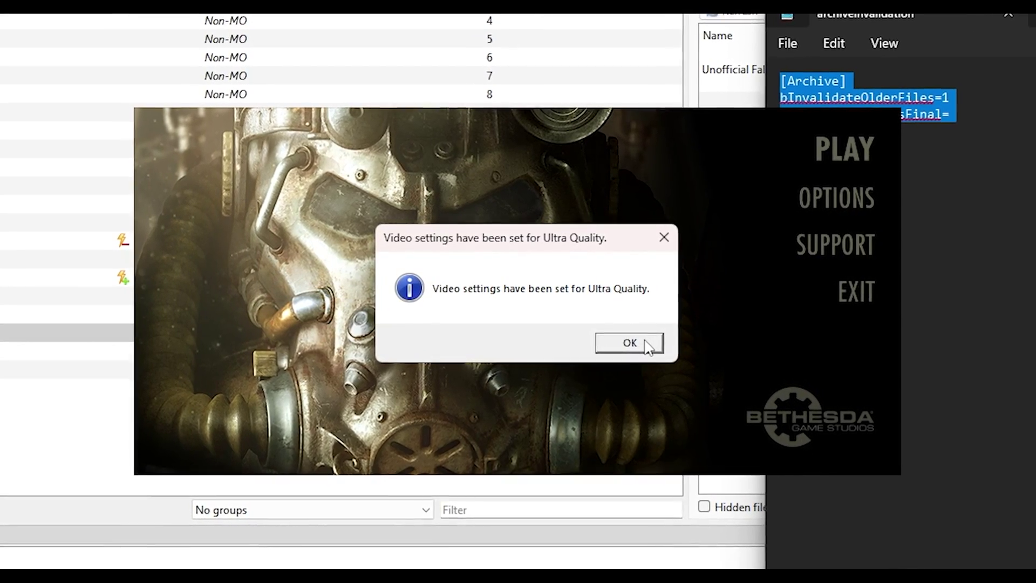
click(646, 344)
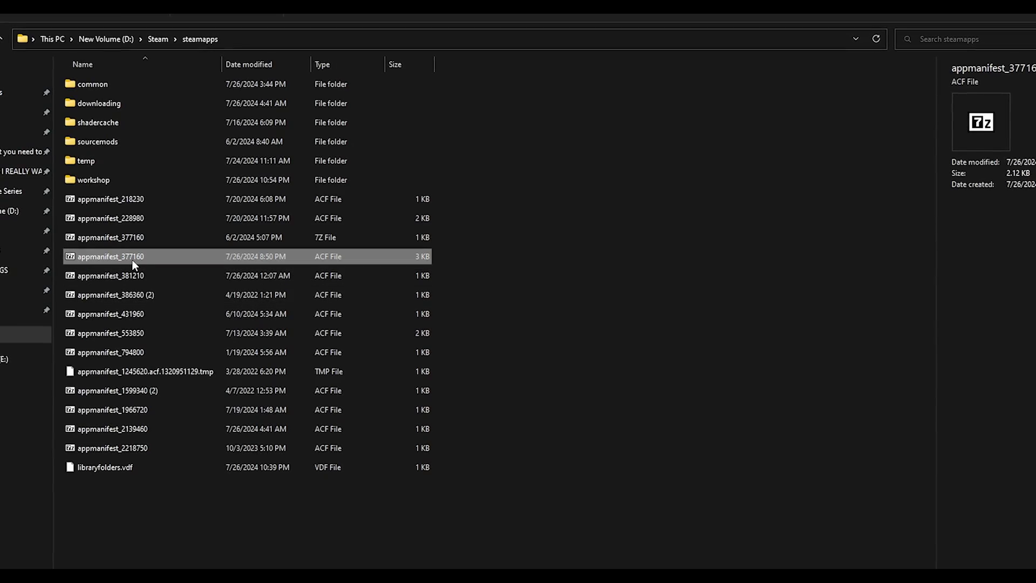
Step: In the steamapps folder, open the properties of the appmanifest_377160 ACF file
right_click(132, 260)
click(191, 398)
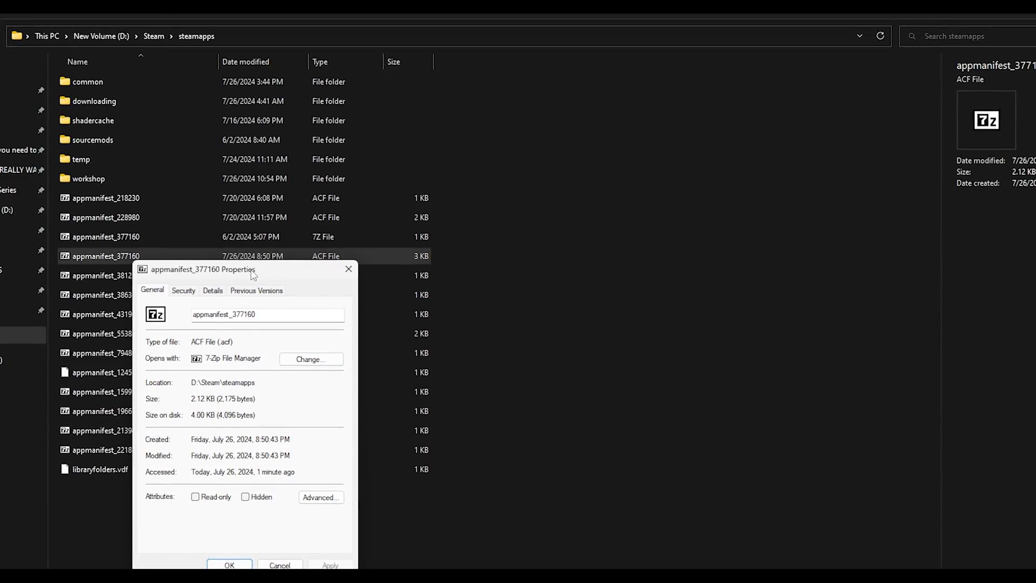
drag(253, 276, 320, 62)
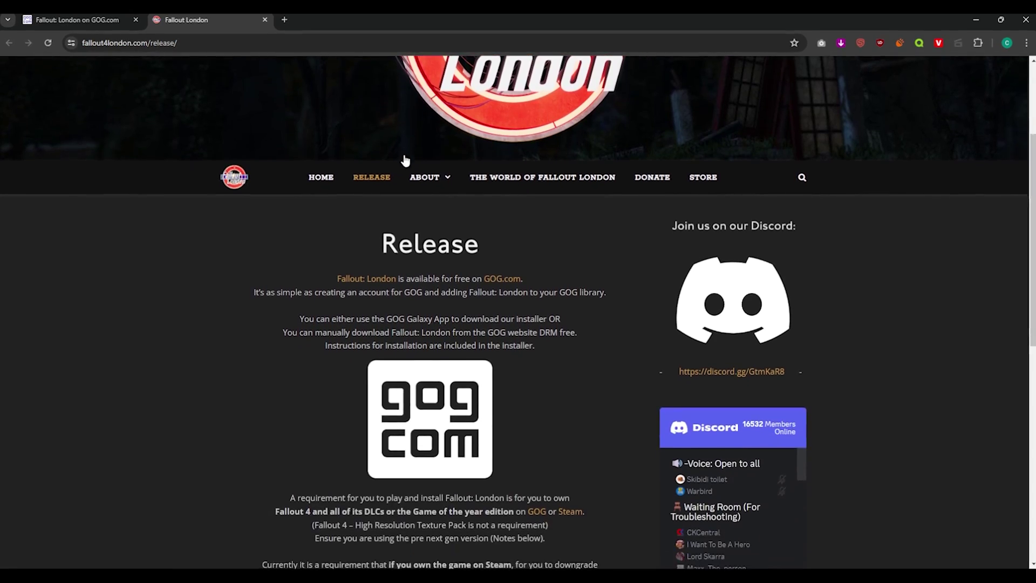
Step: Follow the Fallout: London release page to Nexus Mods and manually download Fallout London Downgrader and Addons
mouse_move(493, 143)
scroll(598, 138, down, 3)
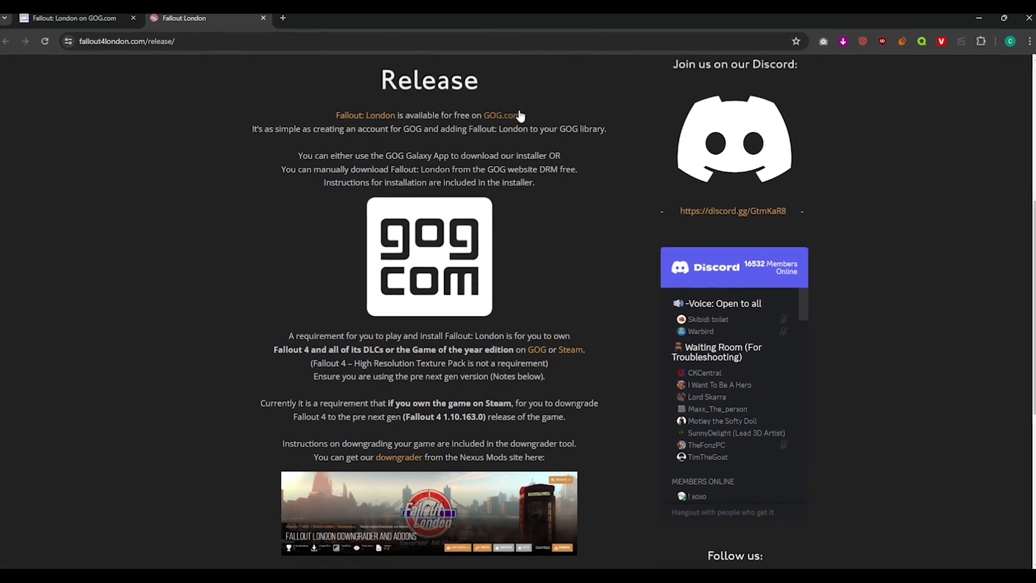
scroll(559, 109, down, 3)
scroll(559, 115, down, 2)
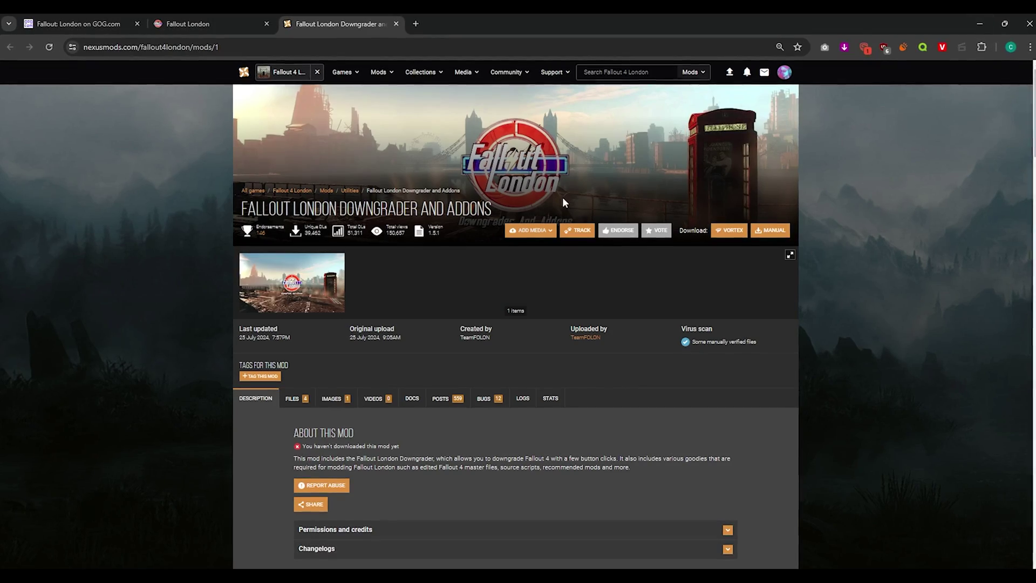
scroll(377, 324, down, 4)
click(293, 181)
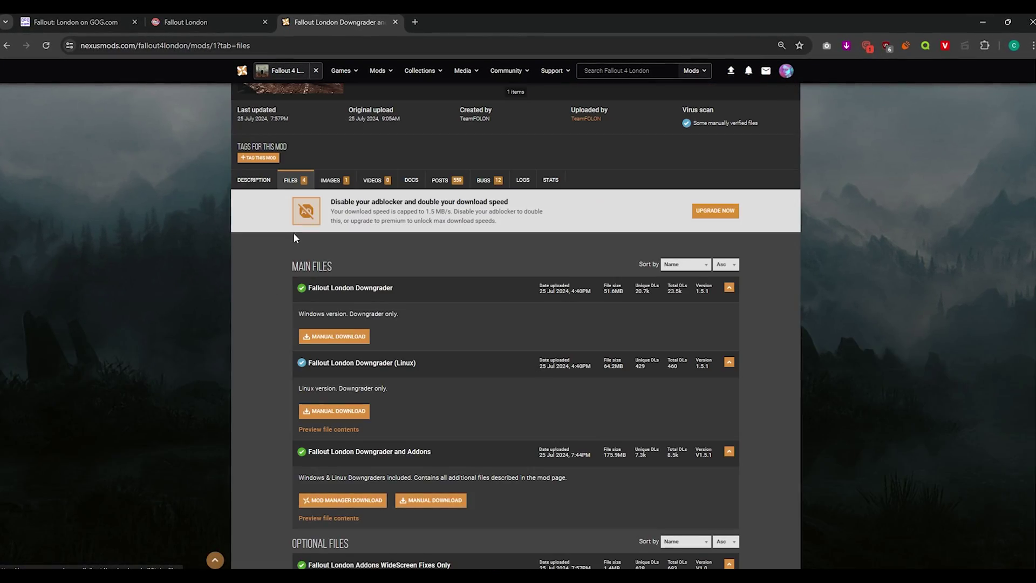
scroll(371, 212, down, 2)
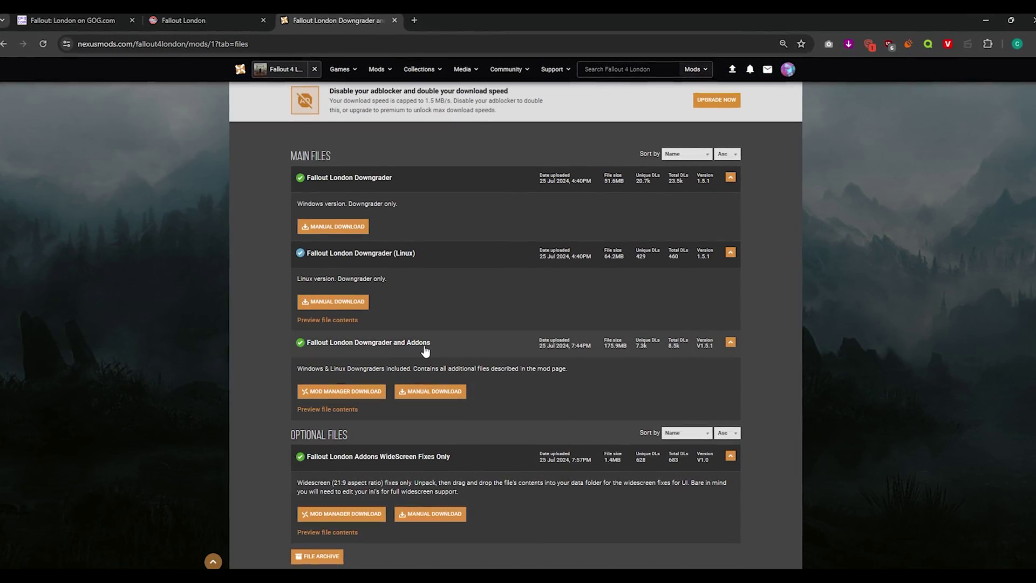
scroll(425, 350, down, 1)
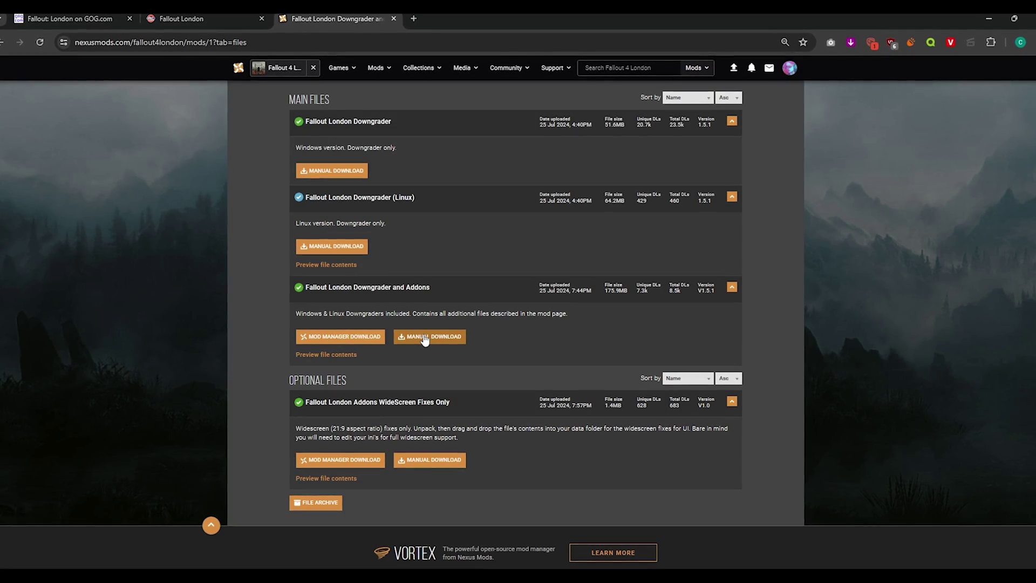
click(424, 337)
click(548, 310)
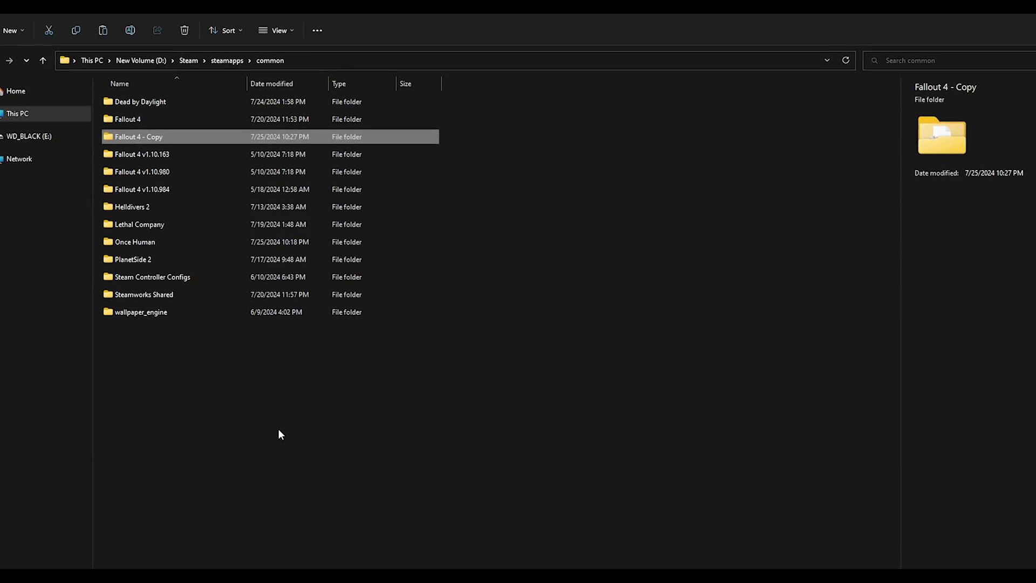
Step: Create a new folder named Fo4LONDON in steamapps\common
right_click(280, 434)
mouse_move(416, 351)
click(471, 349)
text(Fo4LONDON)
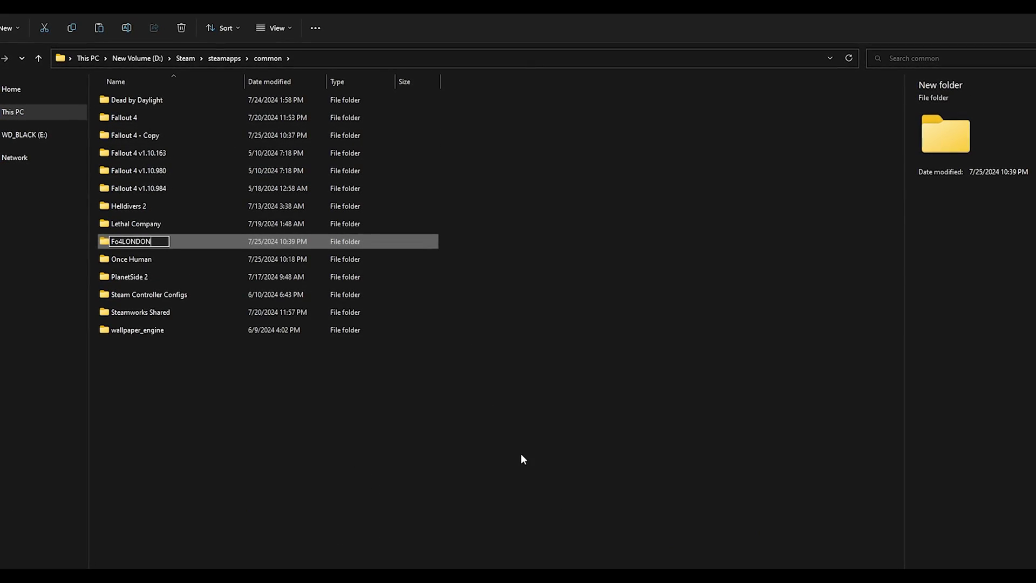
key(Return)
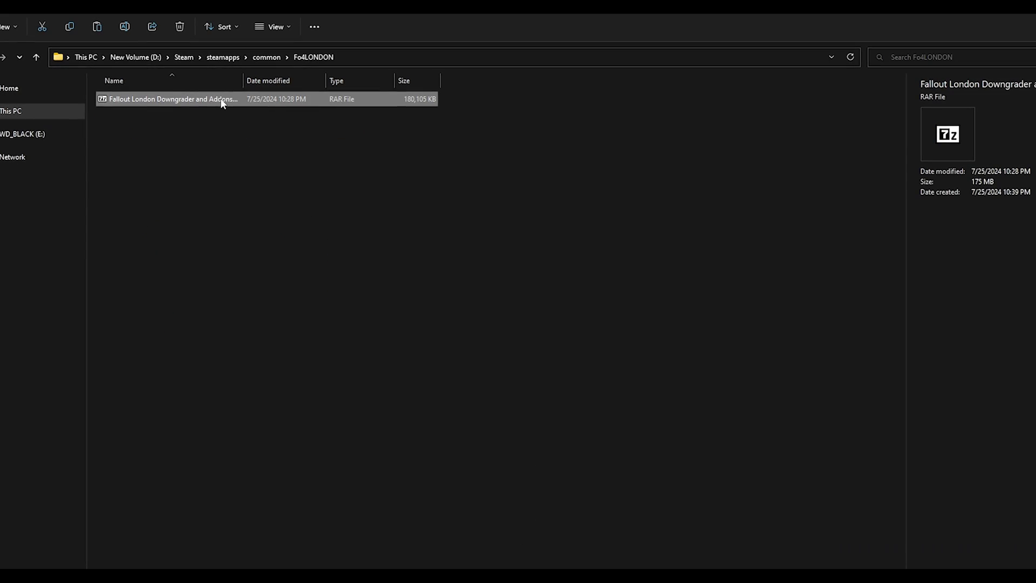
Step: Extract the Fallout London Downgrader and Addons archive in Fo4LONDON and open its 01 - FOLONDowngrader folder
right_click(222, 99)
click(560, 102)
double_click(154, 102)
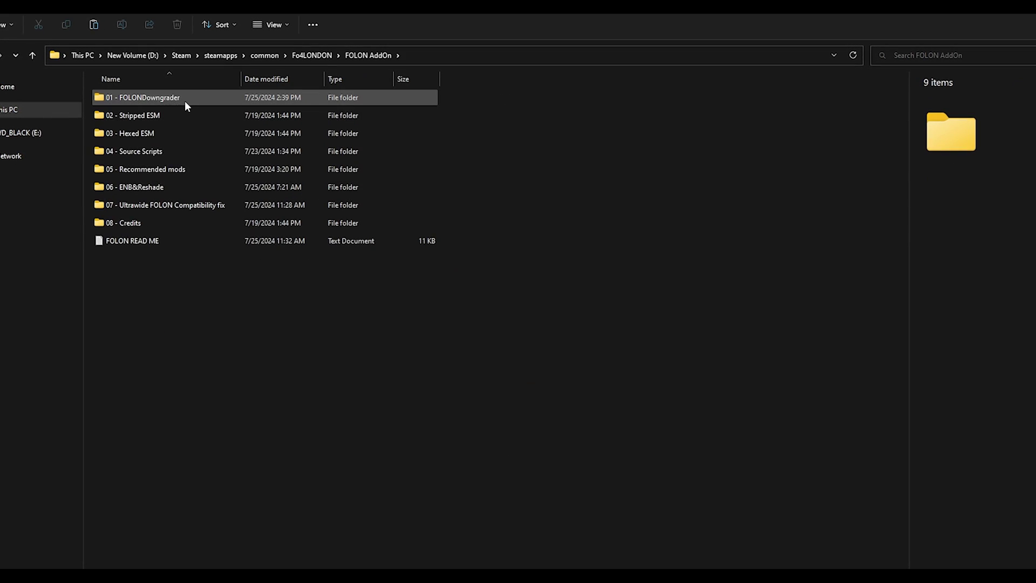
double_click(185, 101)
click(147, 133)
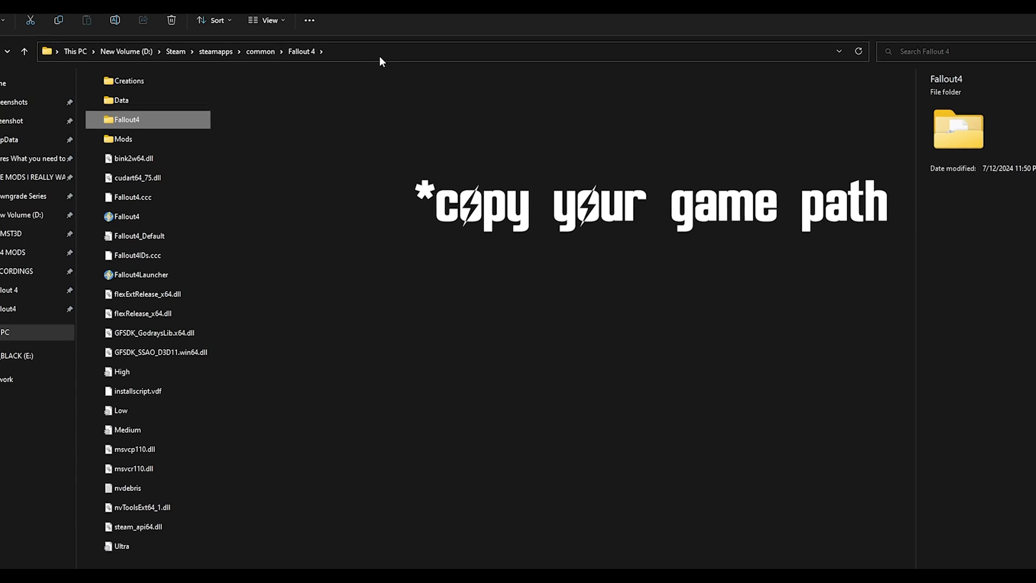
Step: Copy the game path D:\Steam\steamapps\common\Fallout 4 into the FOLON downgrader's Steam path and continue
click(367, 52)
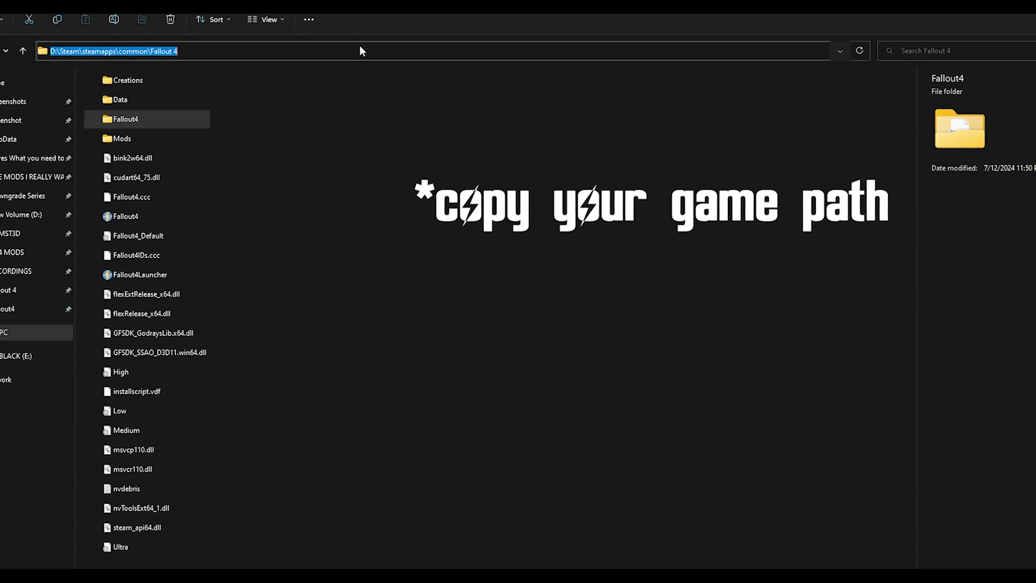
right_click(162, 52)
click(203, 92)
click(727, 526)
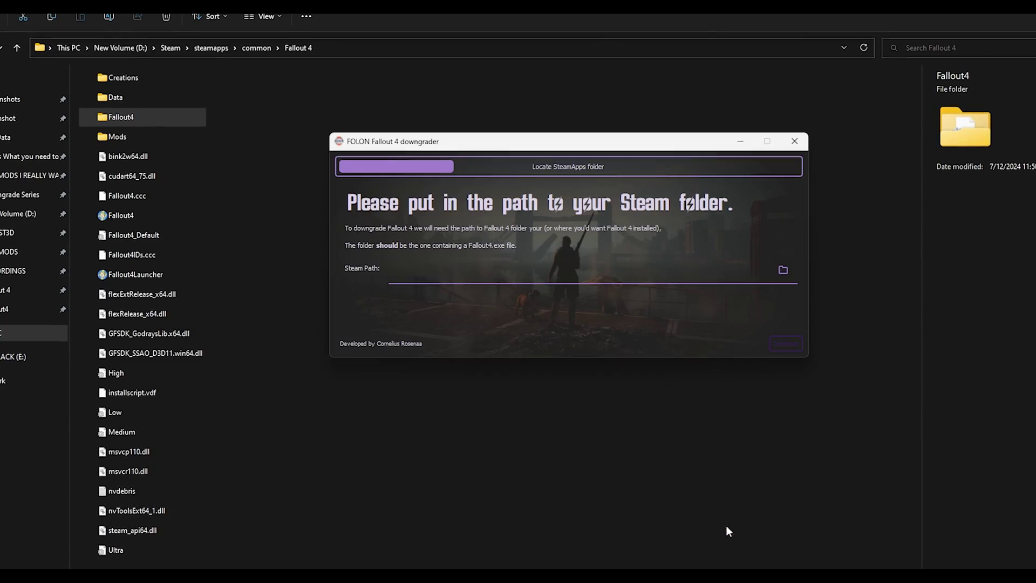
click(567, 281)
key(ctrl+v)
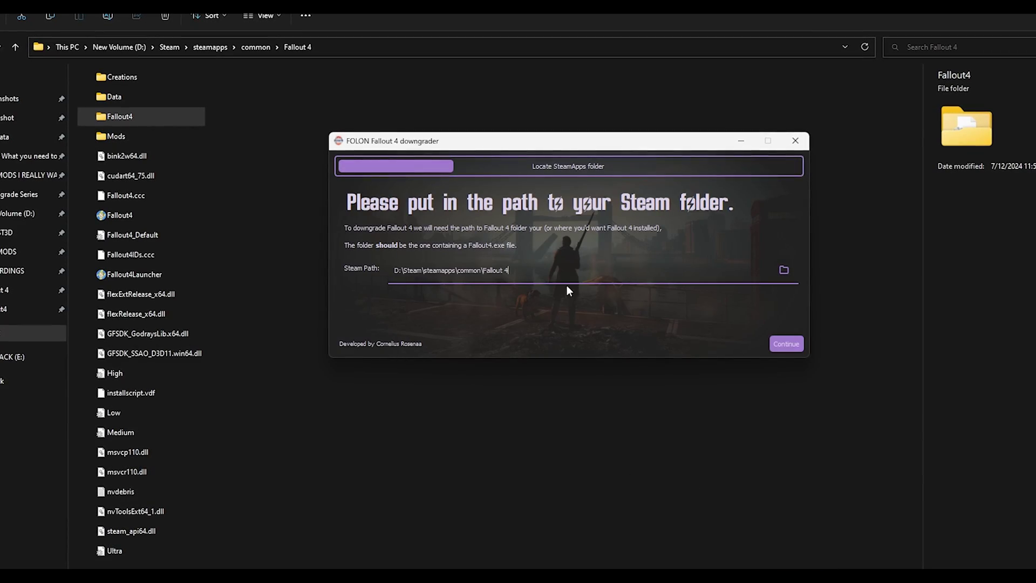
click(786, 344)
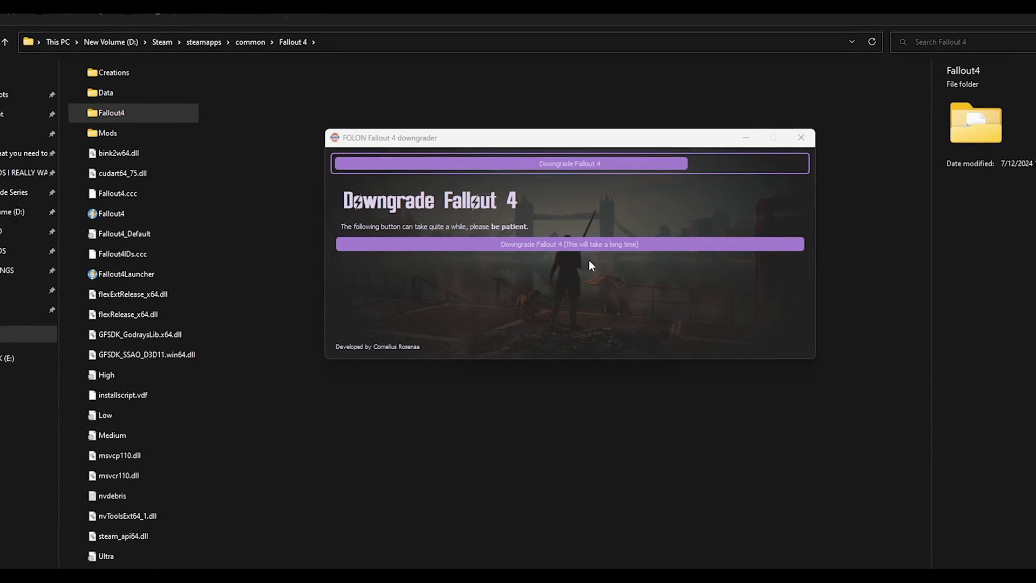
Step: Start the Fallout 4 downgrade and move the console and downgrader windows apart so the progress can be followed
click(614, 244)
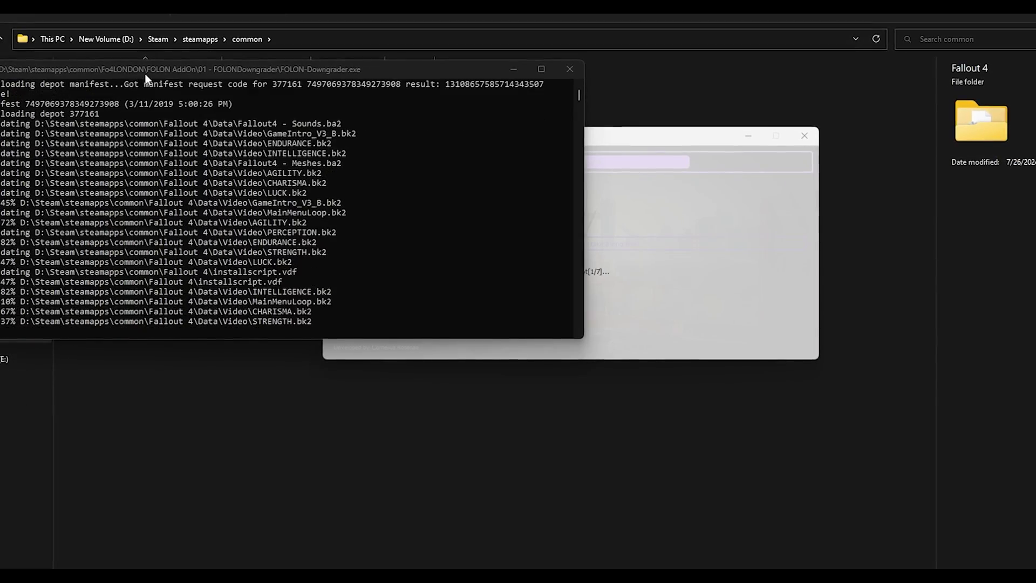
drag(148, 73, 326, 98)
click(419, 248)
drag(523, 97, 385, 100)
click(694, 296)
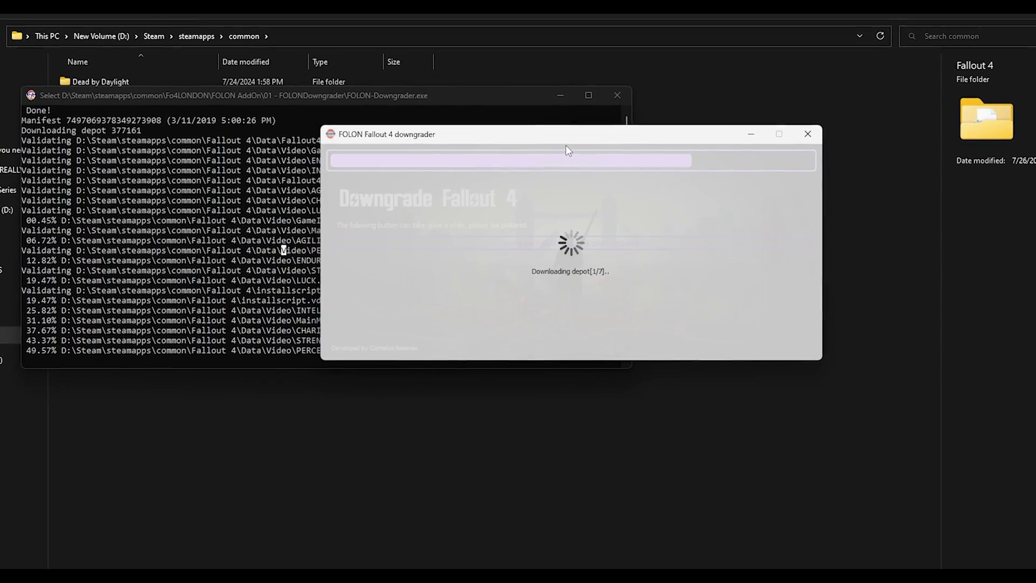
drag(616, 142, 690, 142)
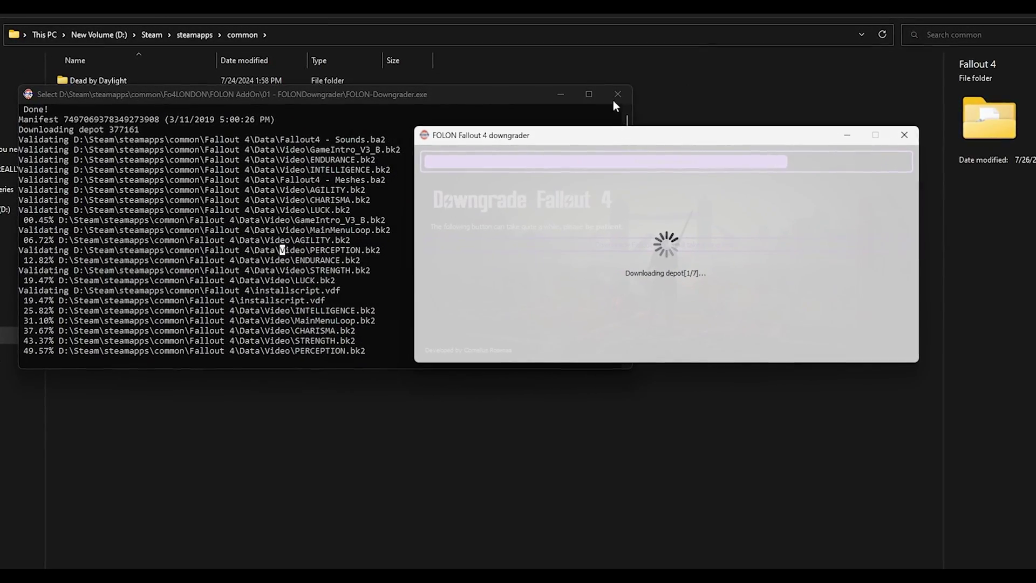
click(303, 179)
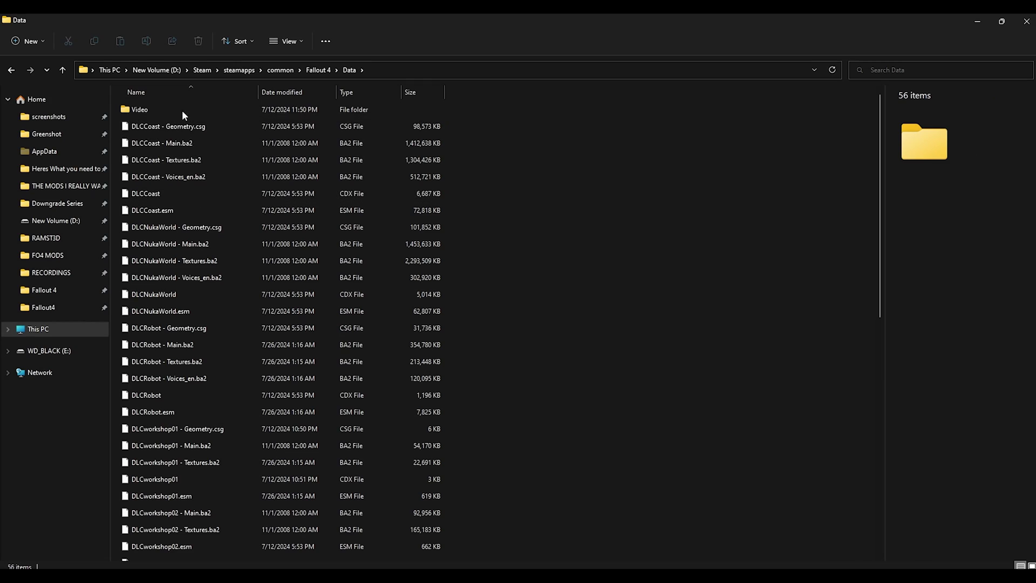
Step: Look through the files in Fallout 4's Data folder
scroll(183, 113, down, 10)
scroll(232, 346, up, 10)
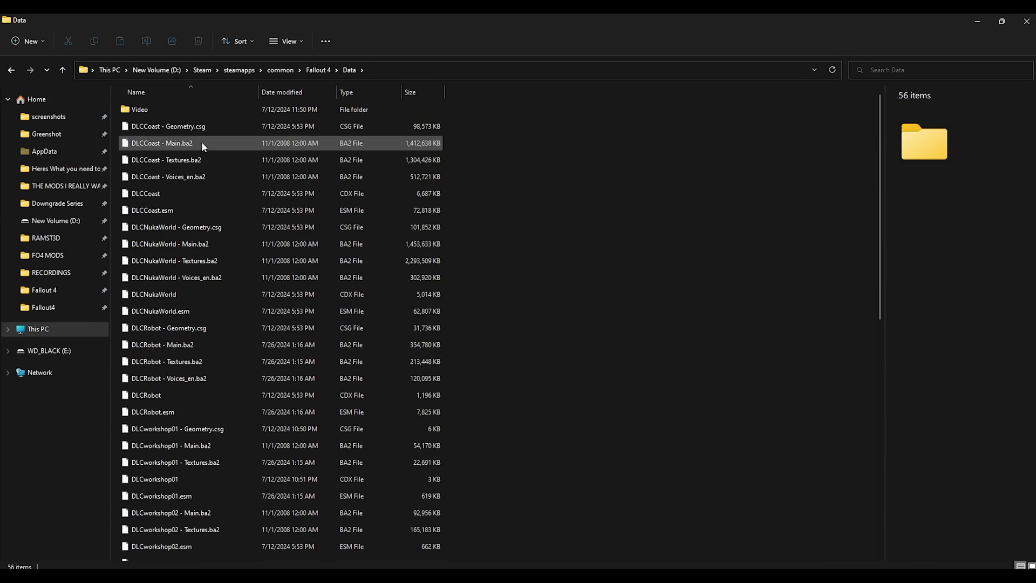
scroll(205, 259, down, 10)
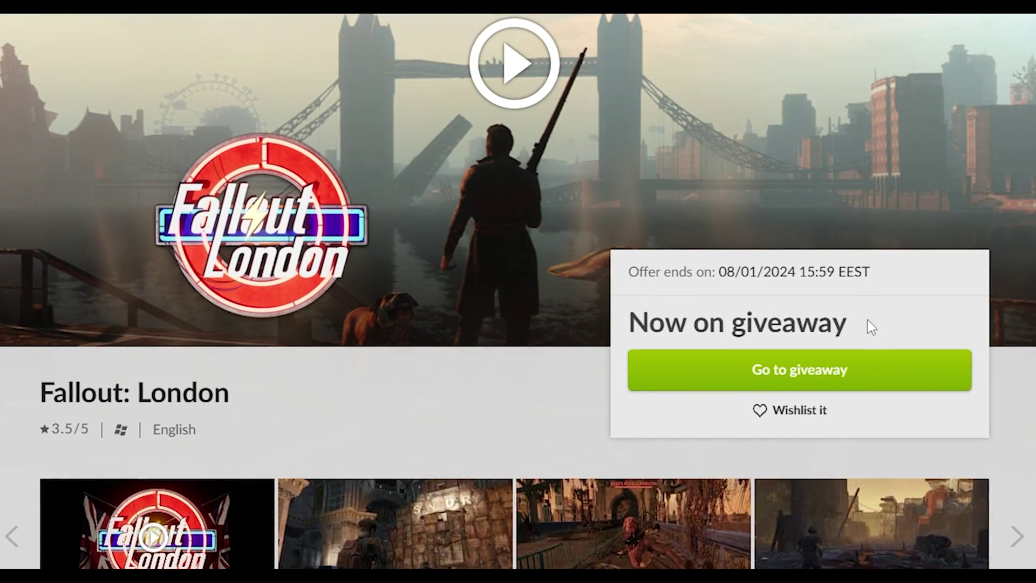
Step: On GOG.com, go to the Fallout: London giveaway and add the game to the library
click(871, 378)
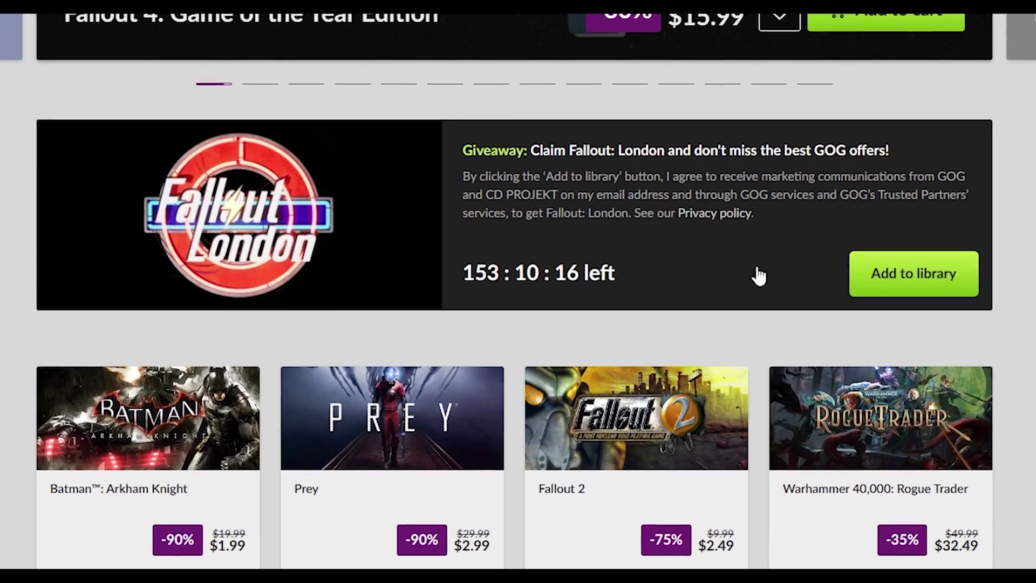
click(918, 281)
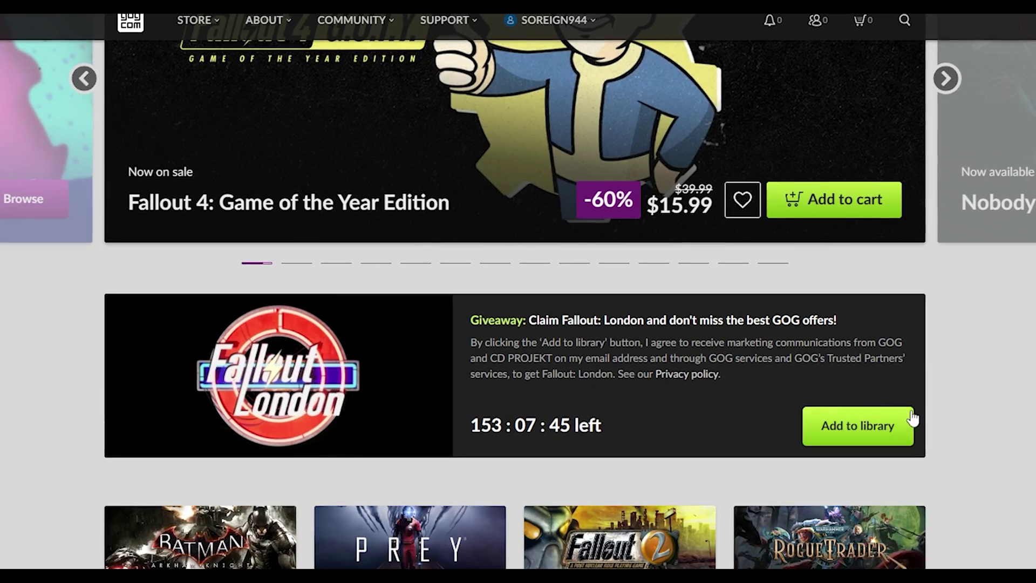
click(864, 426)
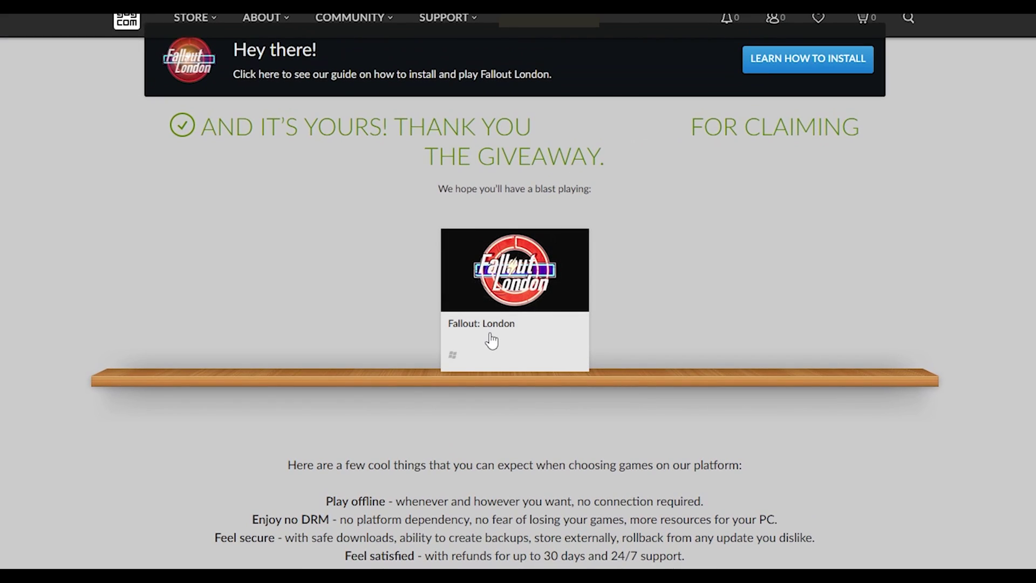
Step: Open the GOG game collection and view the downloads for Fallout: London
click(558, 367)
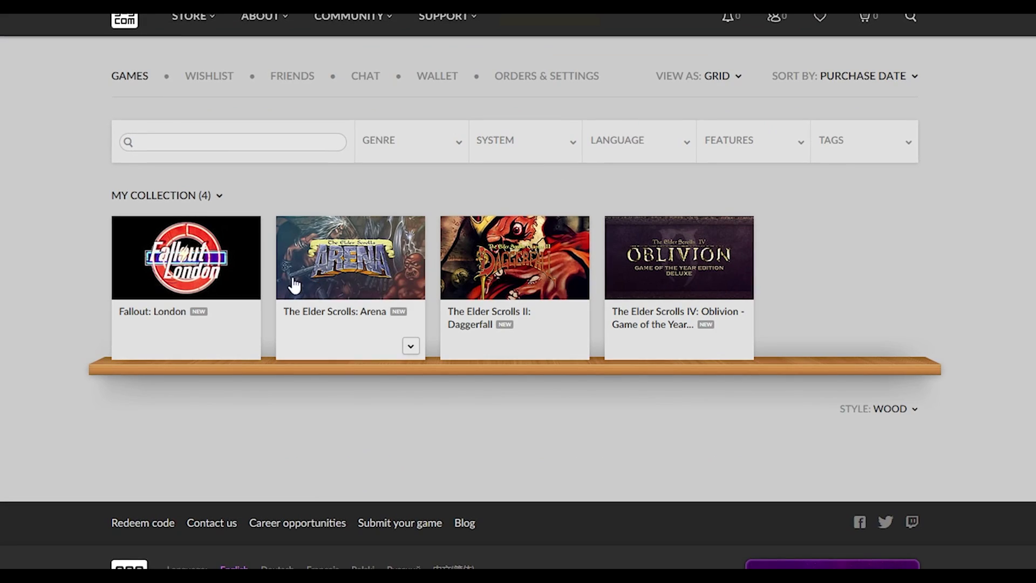
click(246, 349)
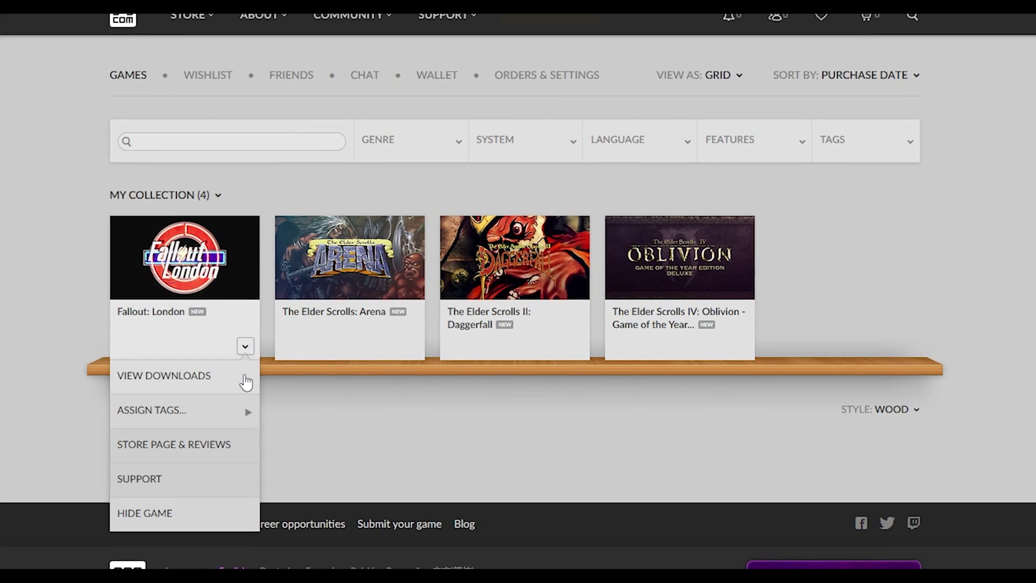
click(195, 386)
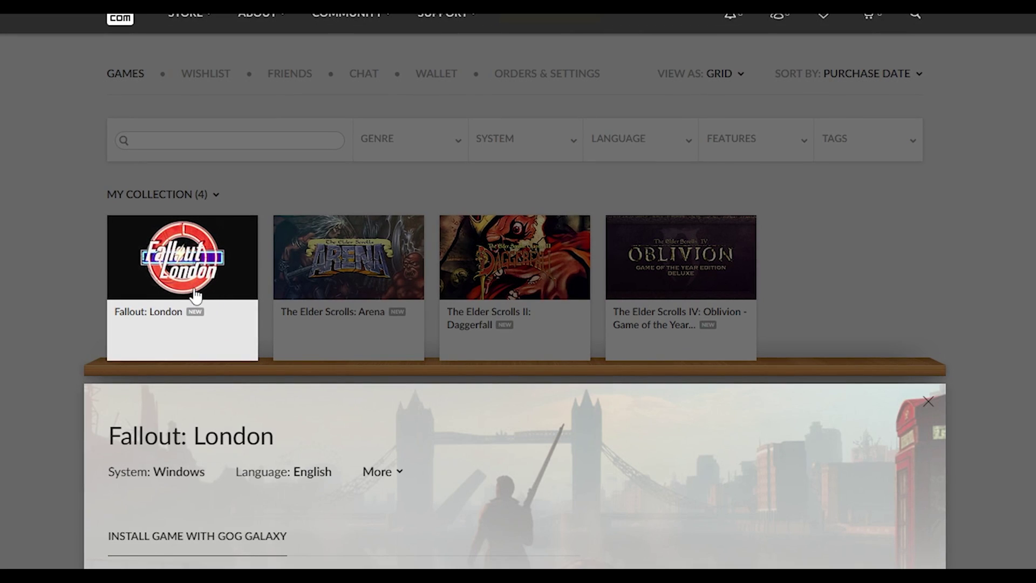
Step: Move the downloaded GOG_Galaxy_Fallout_London installer into the Fo4LONDON folder, open that folder and run the installer
scroll(218, 339, down, 2)
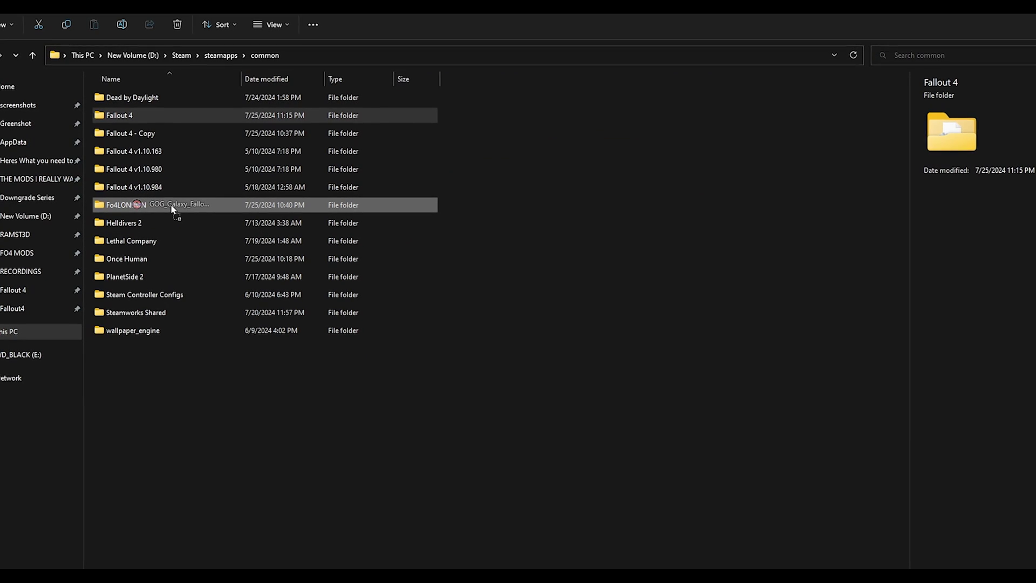
drag(171, 209, 170, 205)
double_click(170, 205)
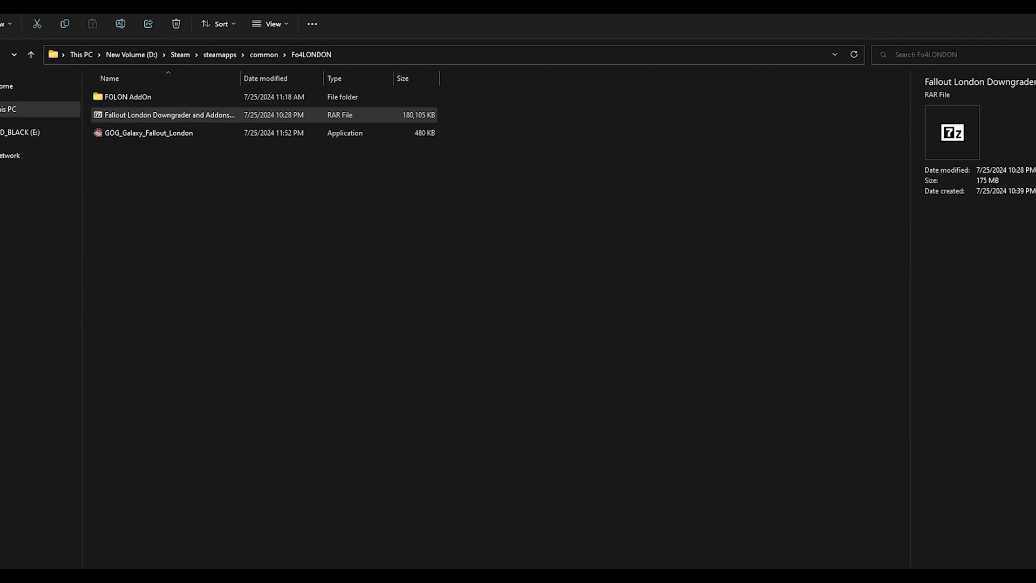
double_click(147, 132)
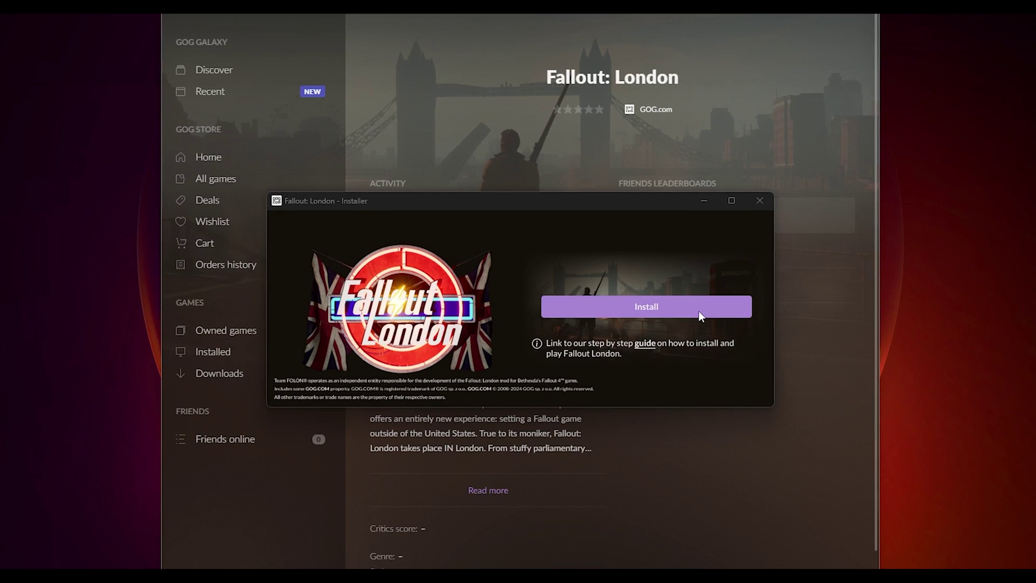
Step: Start installing Fallout: London into D:\Steam\steamapps\common\Fallout 4\
click(698, 311)
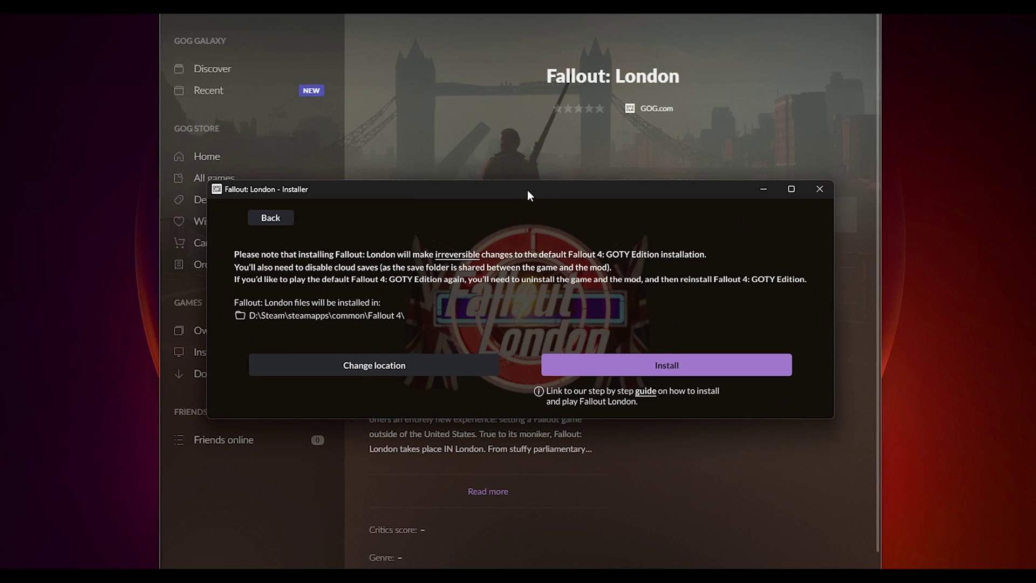
drag(527, 190, 566, 74)
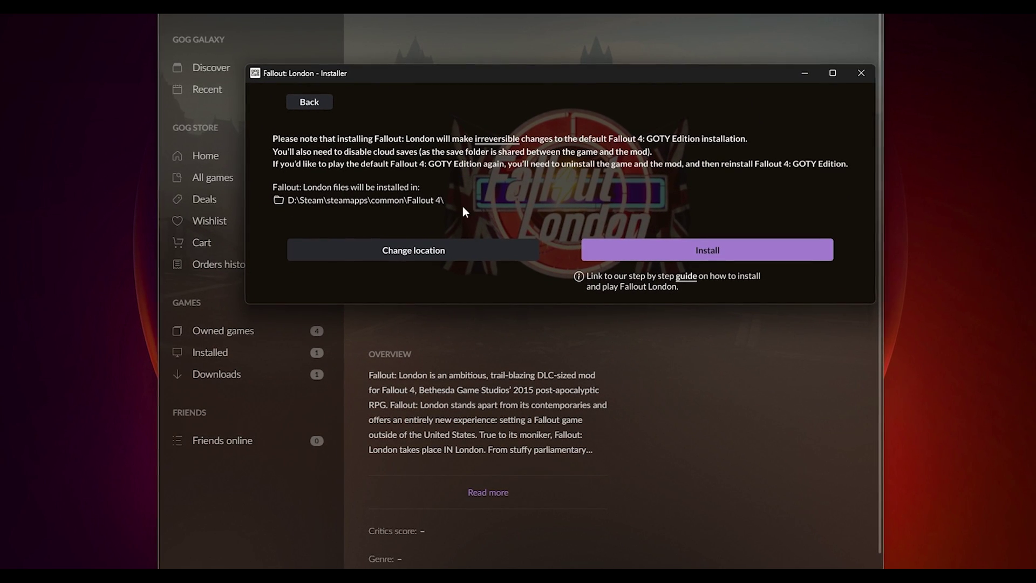
click(695, 248)
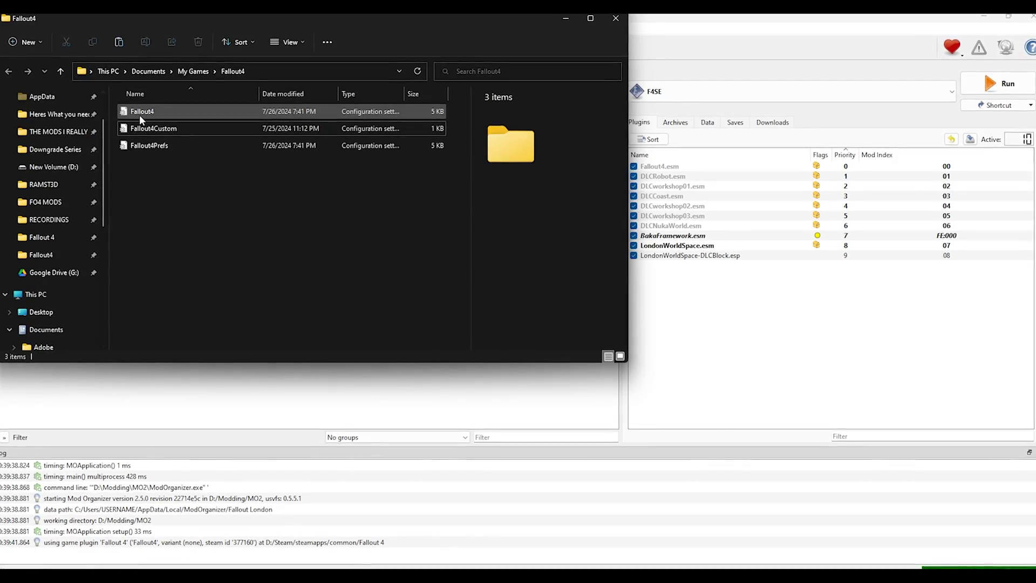
Step: Examine the [Archive] entries in the Fallout4 configuration file, close it and look at the Fallout4Prefs settings
double_click(139, 111)
scroll(372, 271, up, 8)
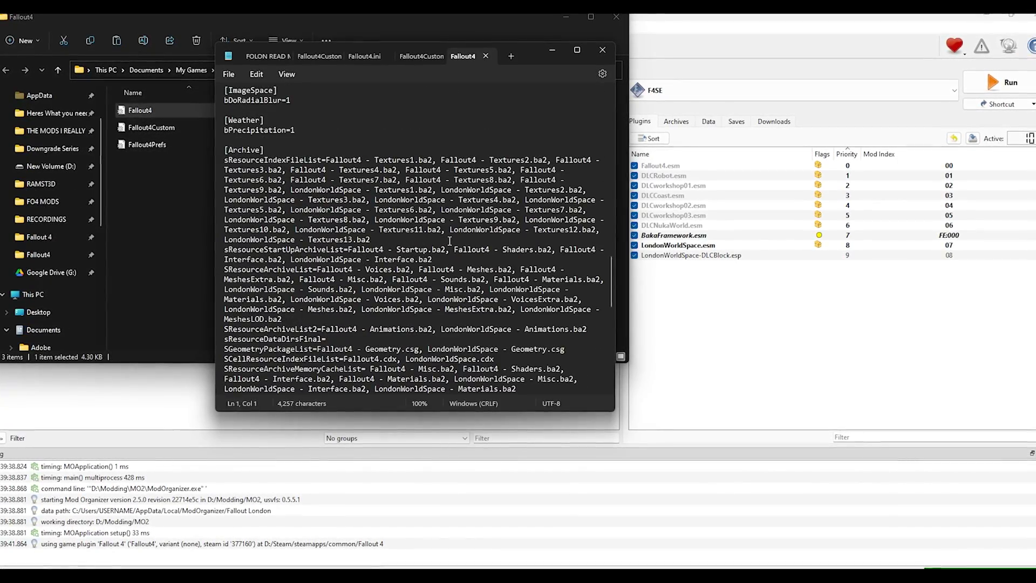
scroll(470, 254, down, 1)
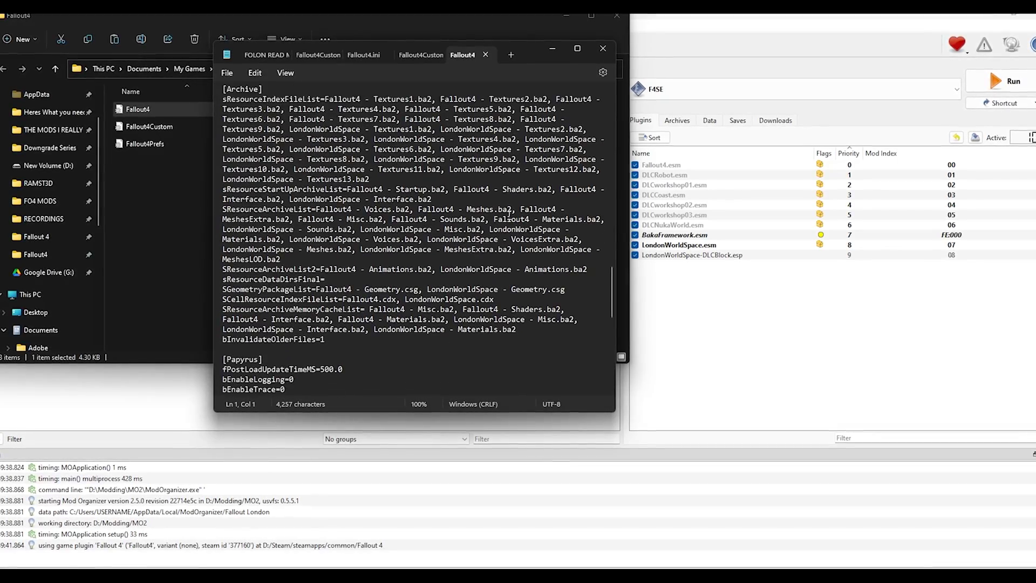
click(437, 190)
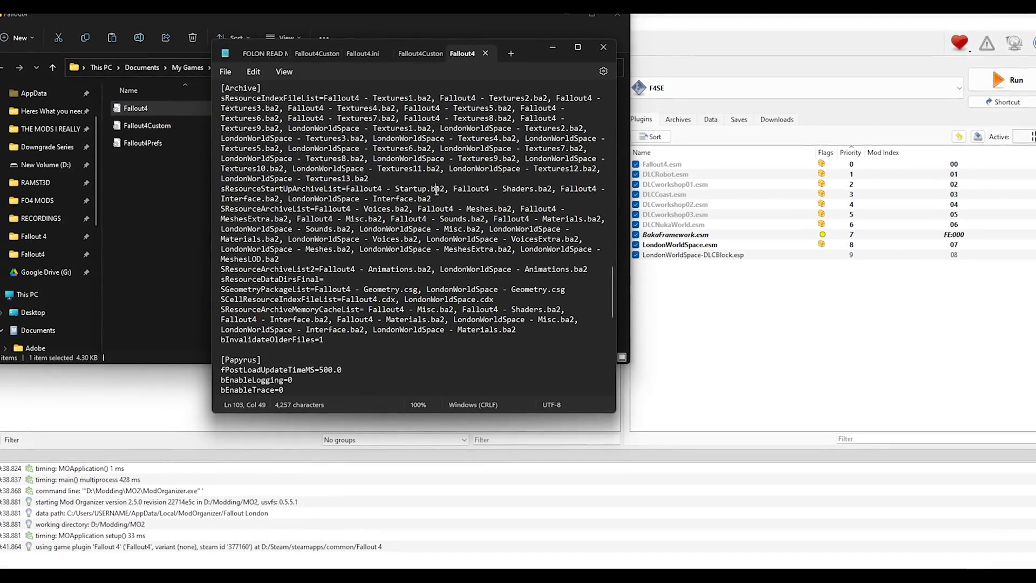
click(417, 320)
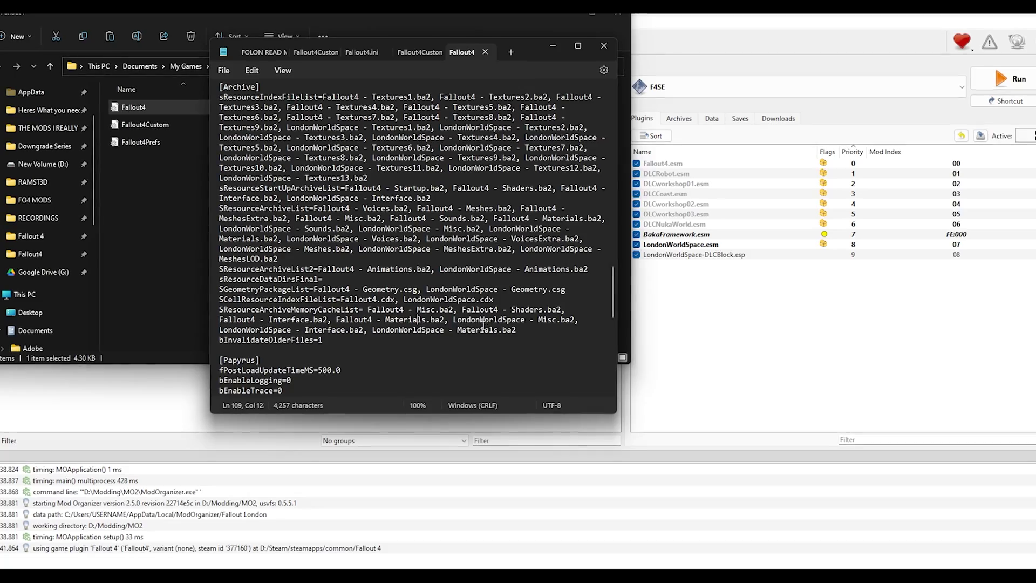
click(604, 45)
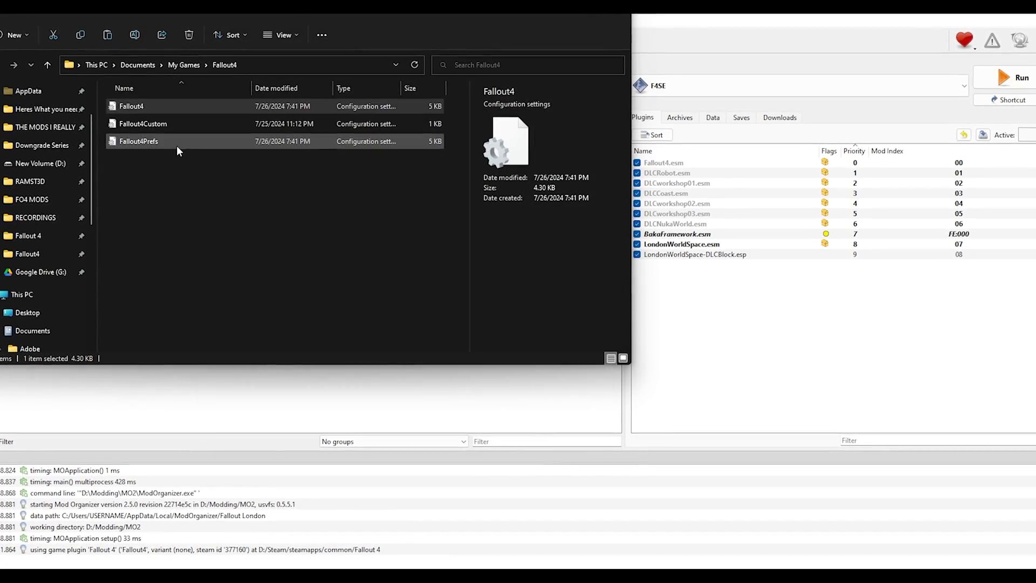
double_click(168, 143)
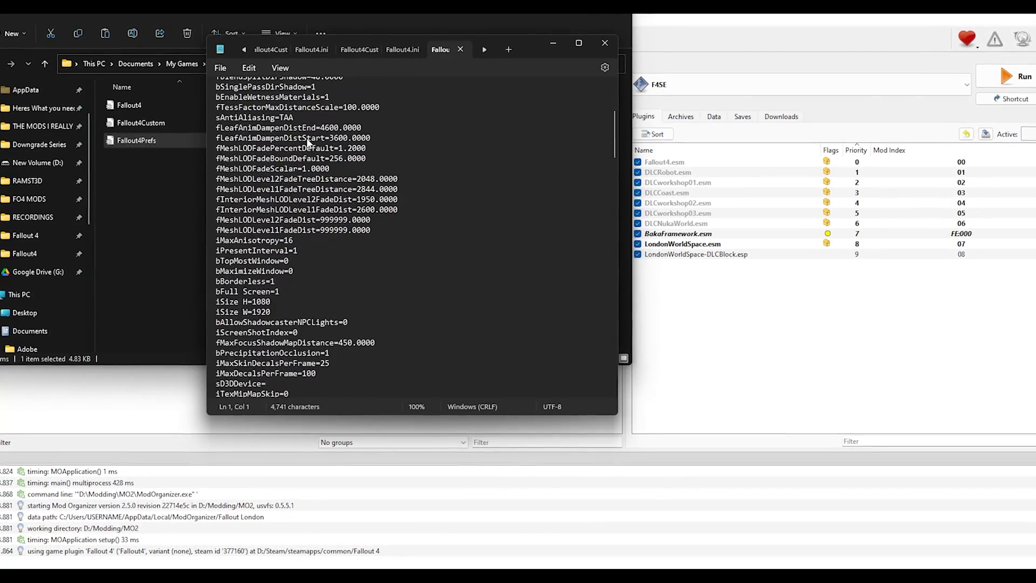
Step: In Fallout4Custom, add an [Archive] section with bInvalidateOlderFiles=1 and sResourceDataDirsFinal=, separated by a blank line, and save the file
double_click(140, 123)
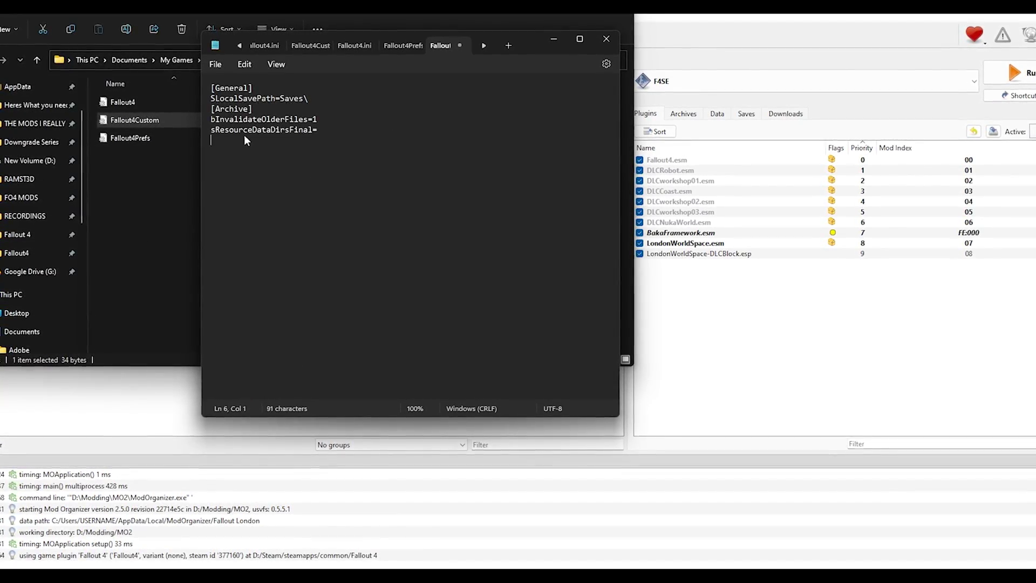
key(Up)
key(Up)
key(Up)
key(Return)
key(ctrl+s)
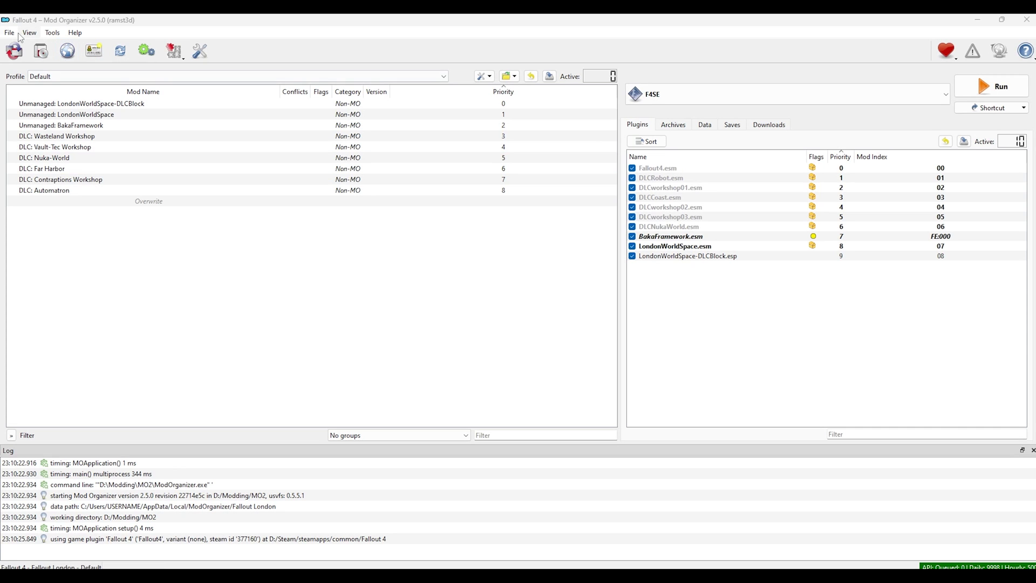
Step: Open Mod Organizer's instance manager and start creating a new instance
click(48, 47)
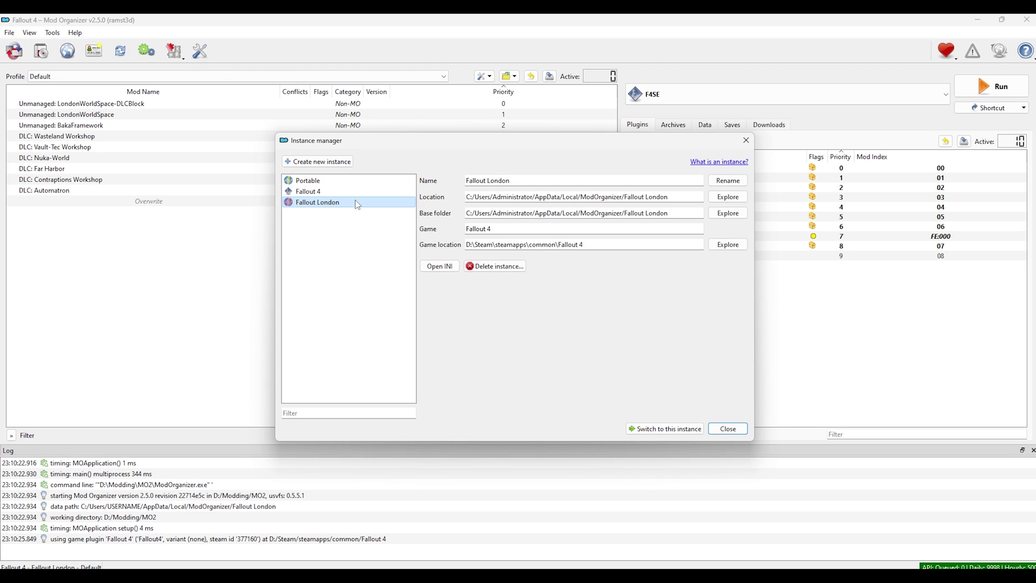
click(317, 162)
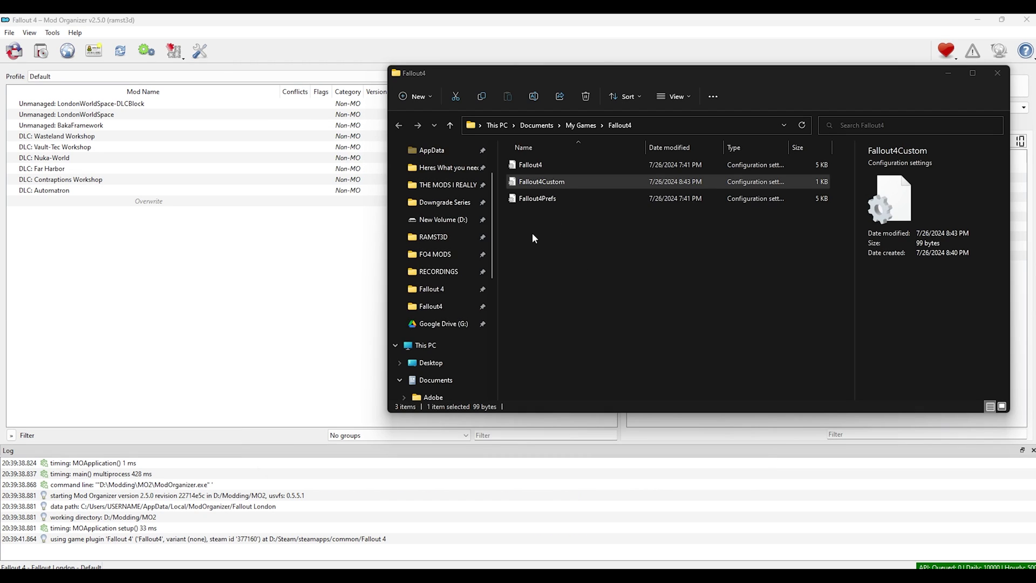
Step: Try to copy the three configuration files from My Games\Fallout4 into the Default profile folder of Mod Organizer's Fallout London instance
drag(547, 231, 534, 161)
right_click(543, 167)
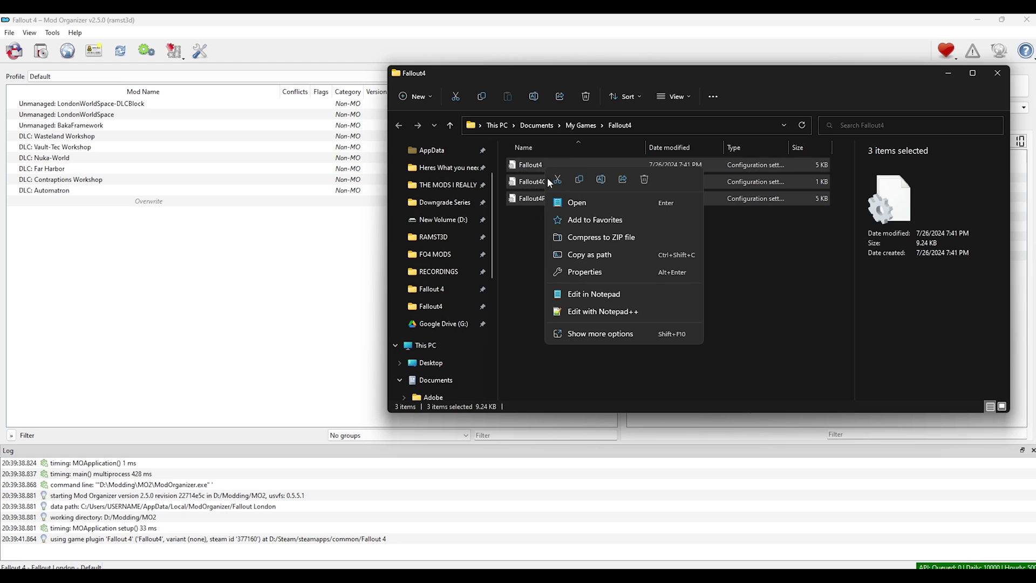
click(579, 181)
click(335, 204)
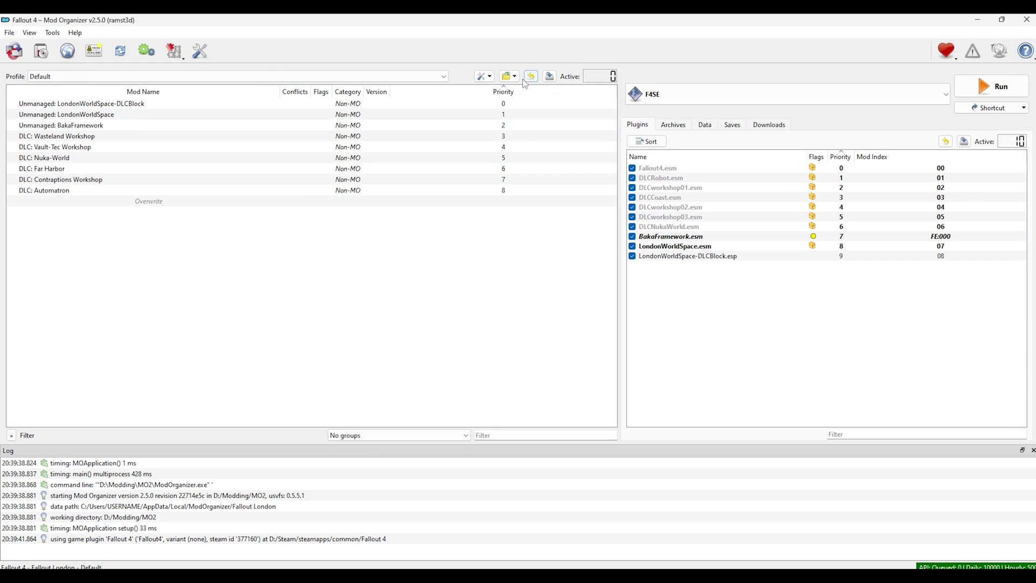
click(508, 76)
click(554, 155)
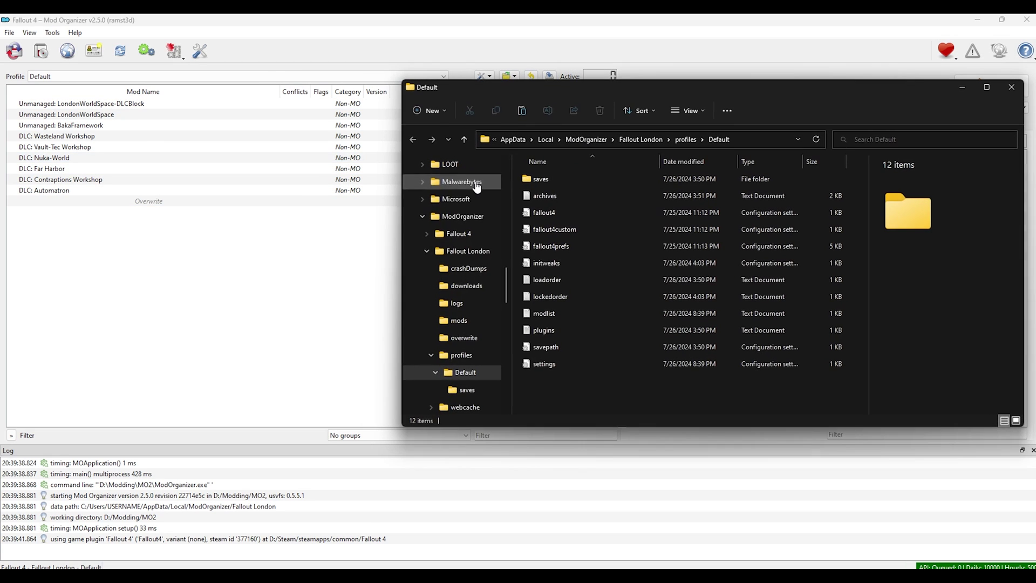
right_click(579, 381)
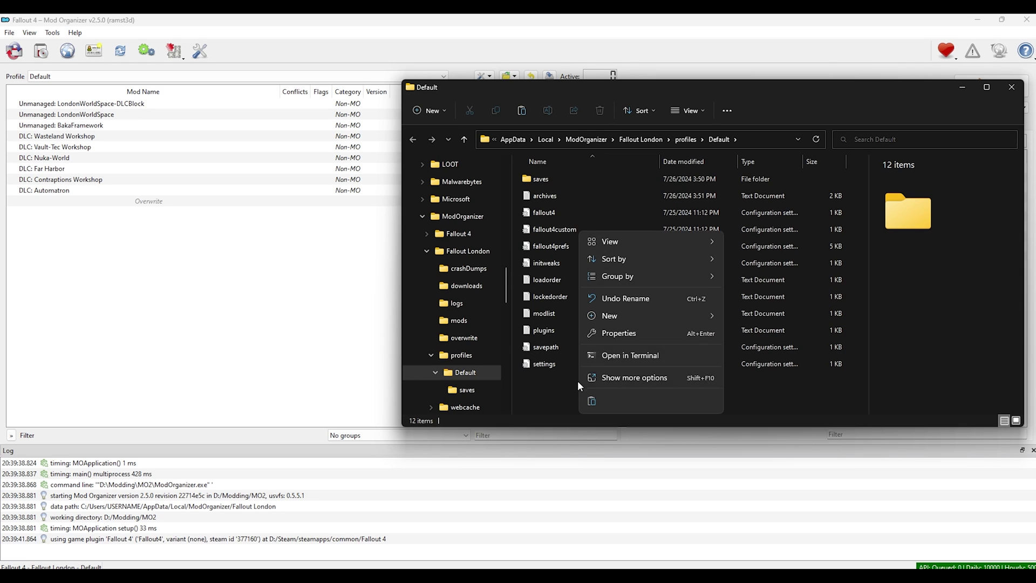
click(592, 401)
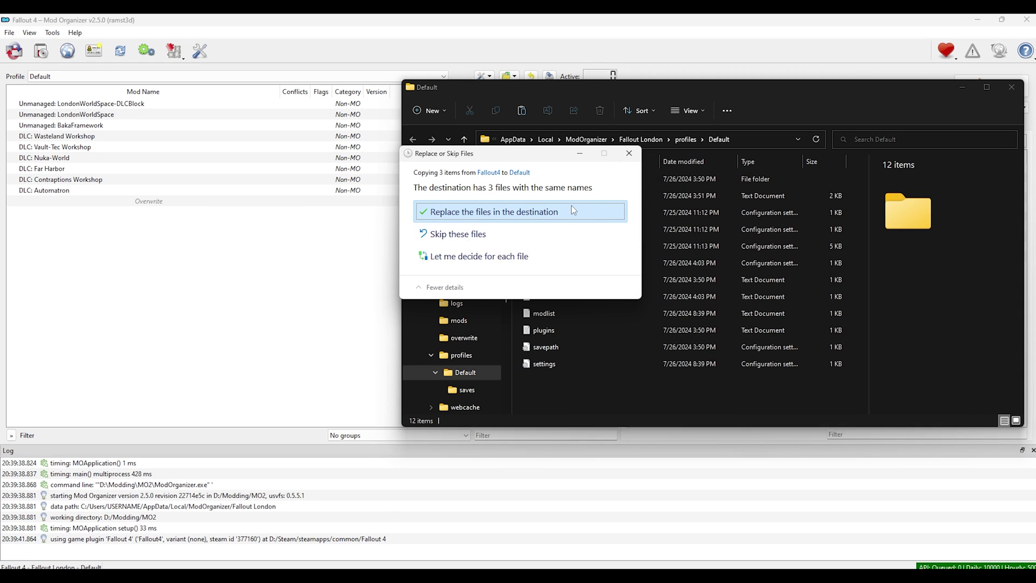
click(629, 153)
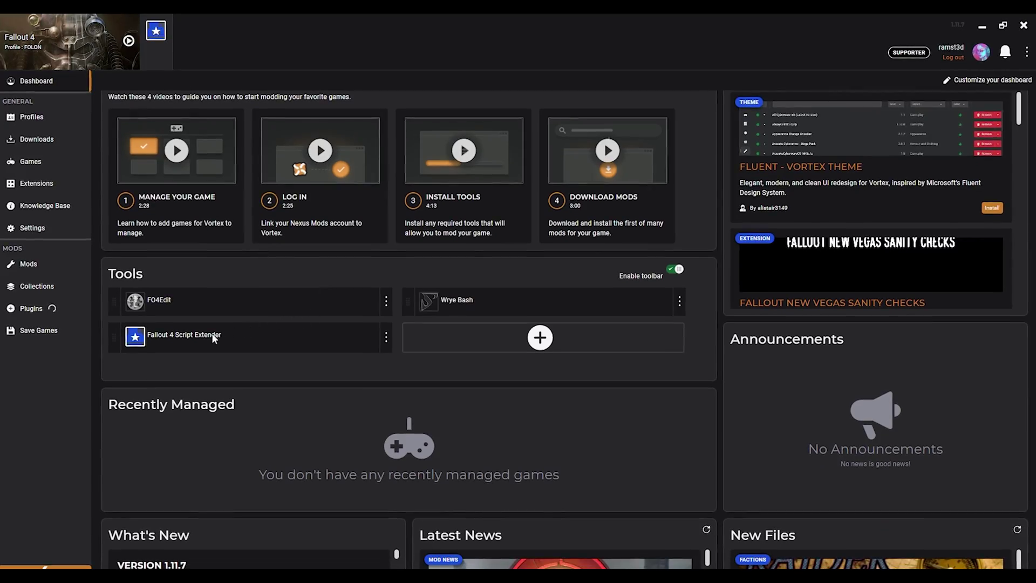
Step: Switch to Vortex, remove the Fallout 4 Script Extender tool from the dashboard and add it back
click(385, 337)
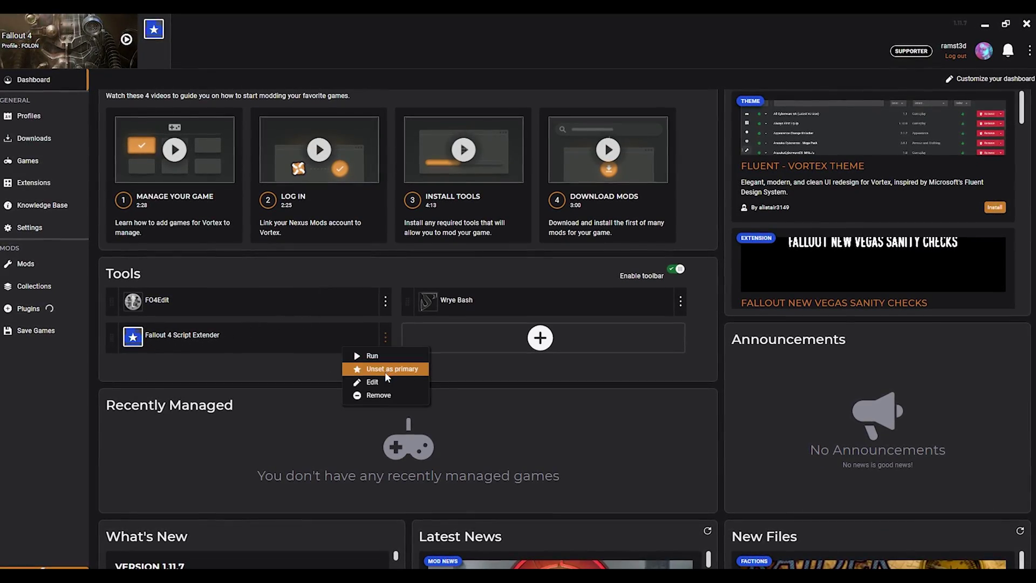
click(378, 395)
click(245, 337)
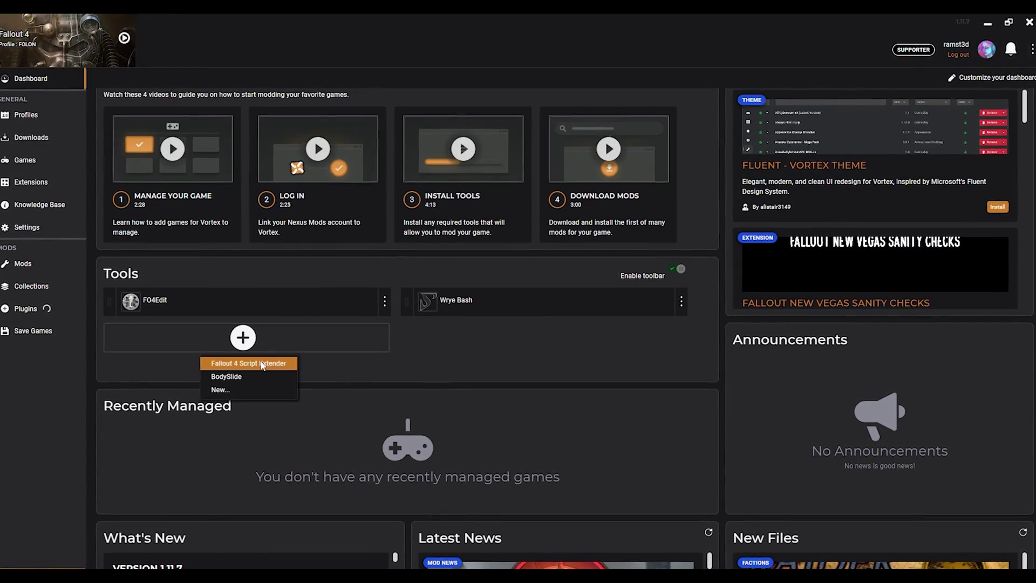
click(263, 364)
scroll(357, 356, up, 3)
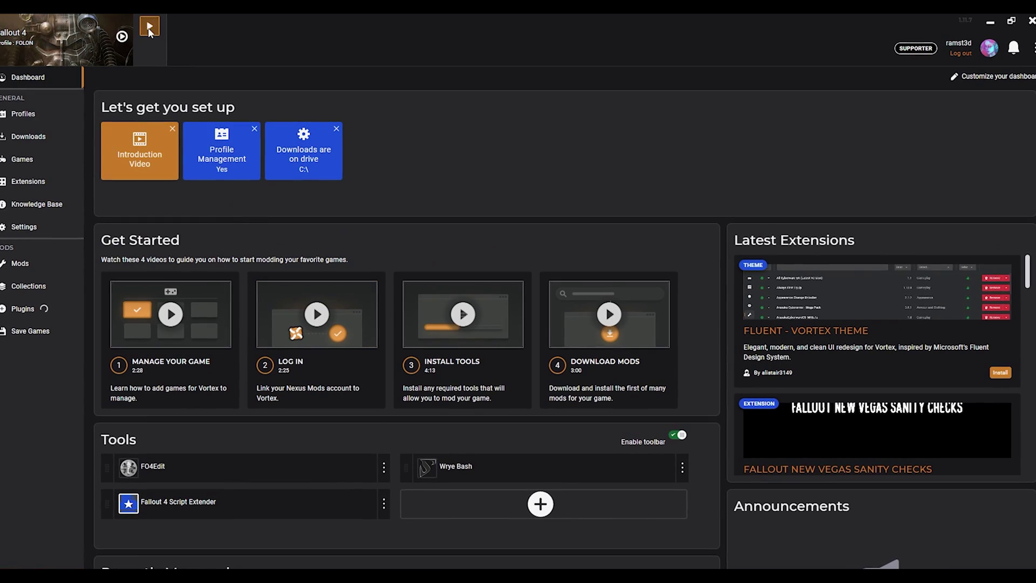